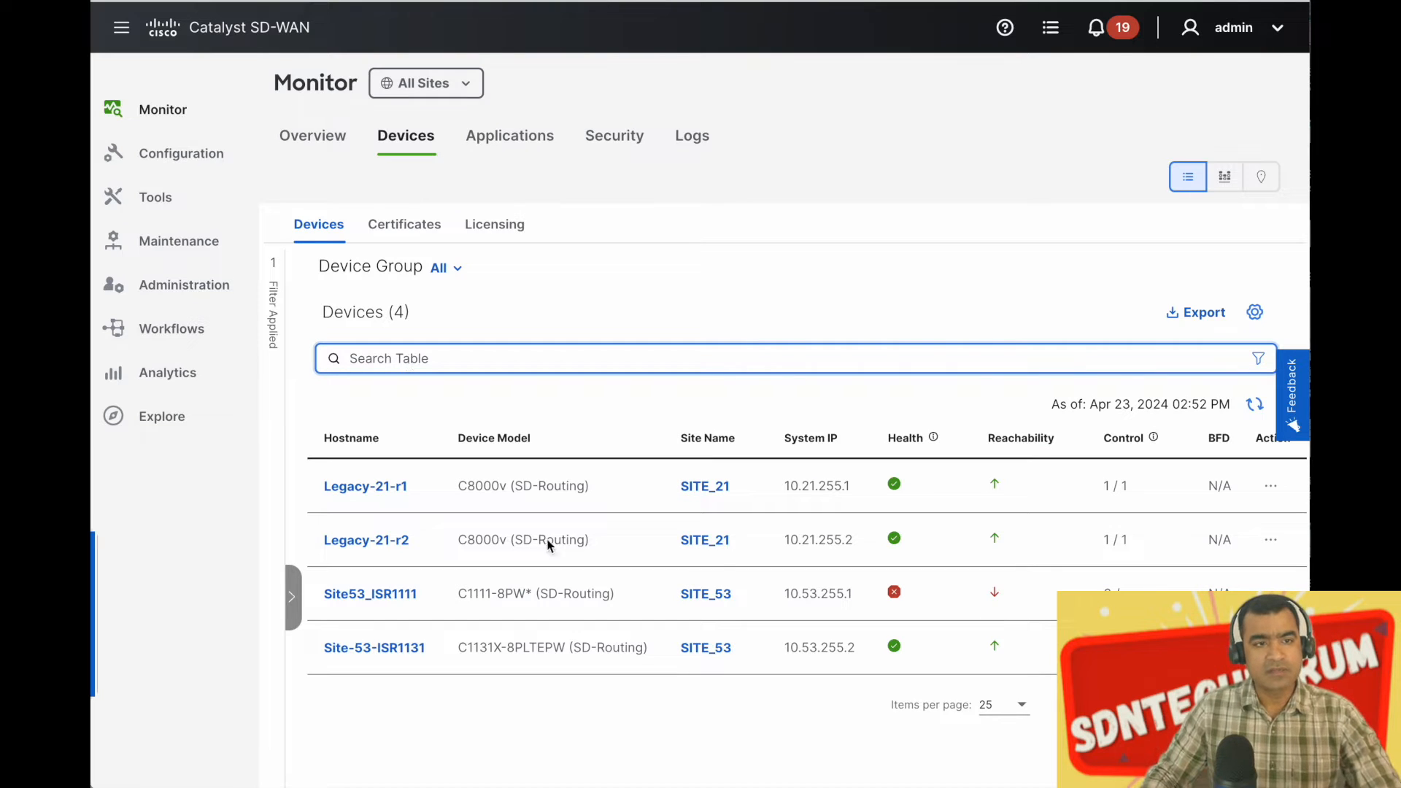
Step: Limit the monitored devices to SITE_53 and start the Device Software Upgrade workflow
left_click(468, 88)
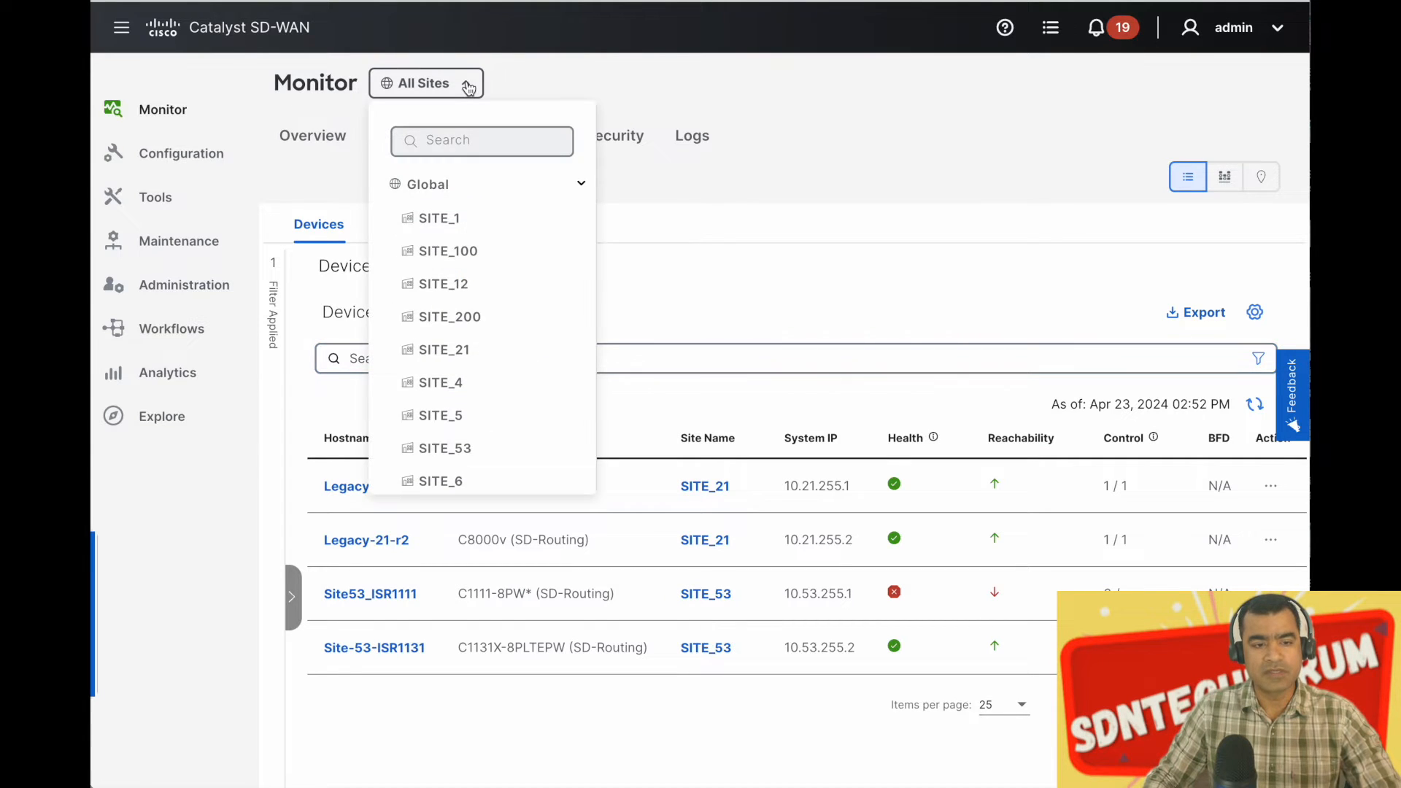
left_click(480, 455)
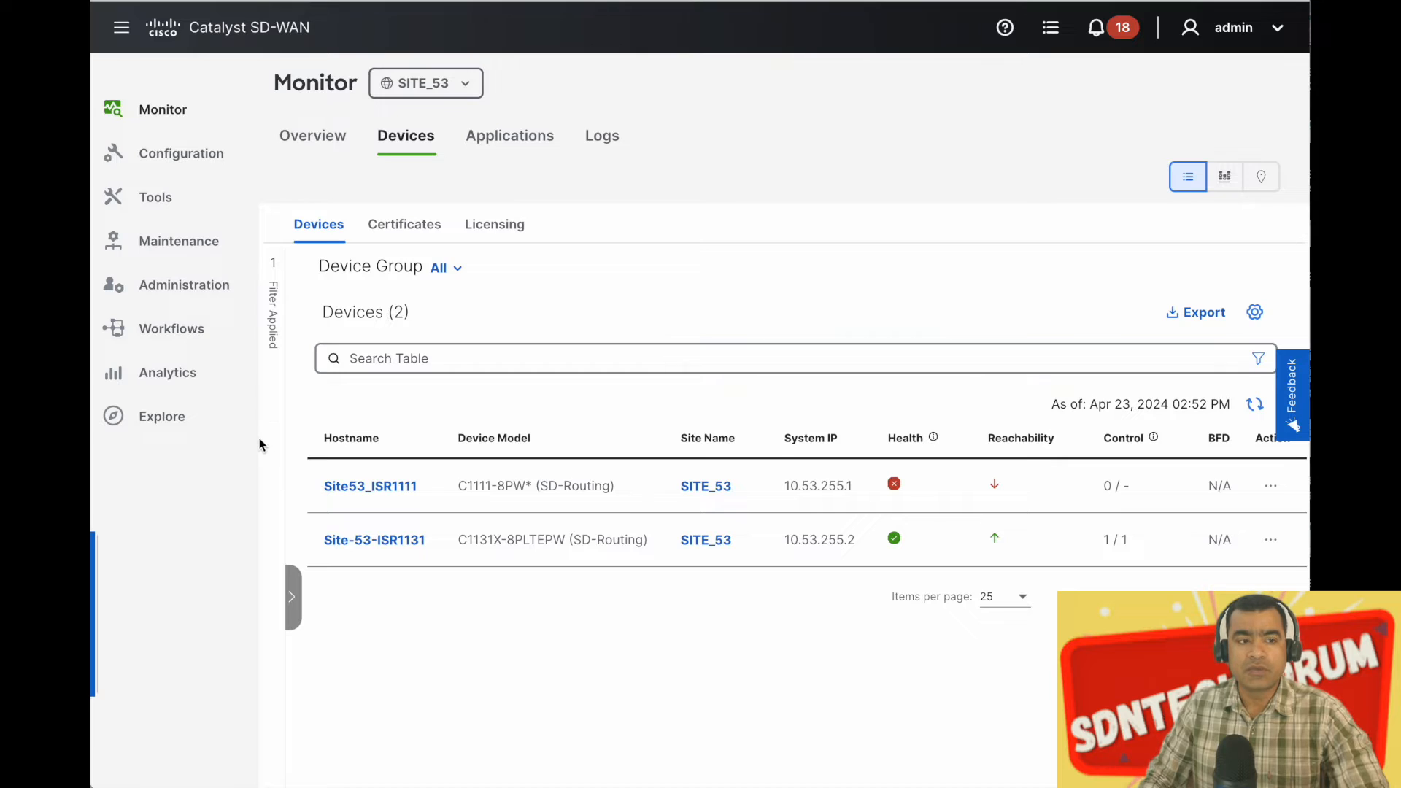
mouse_move(194, 340)
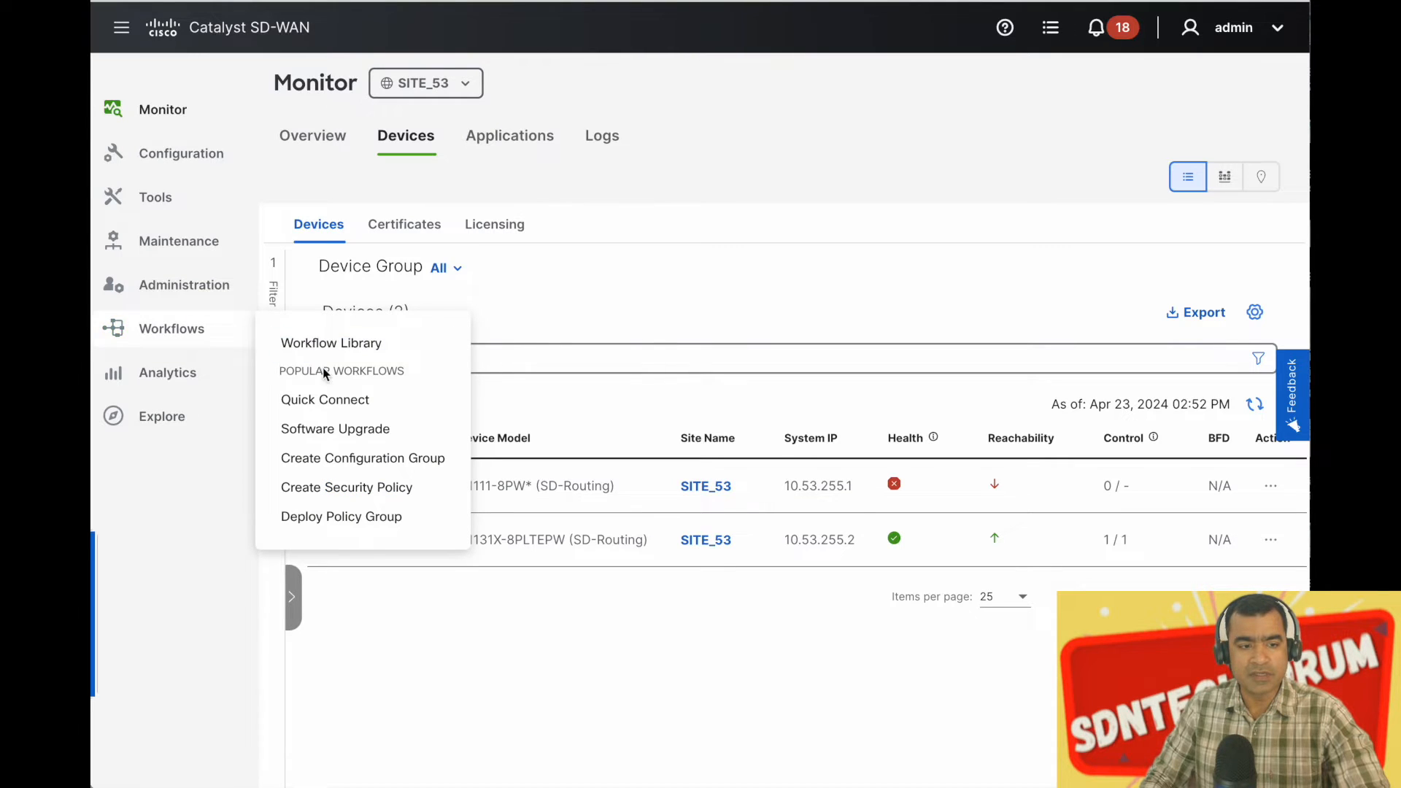
left_click(362, 441)
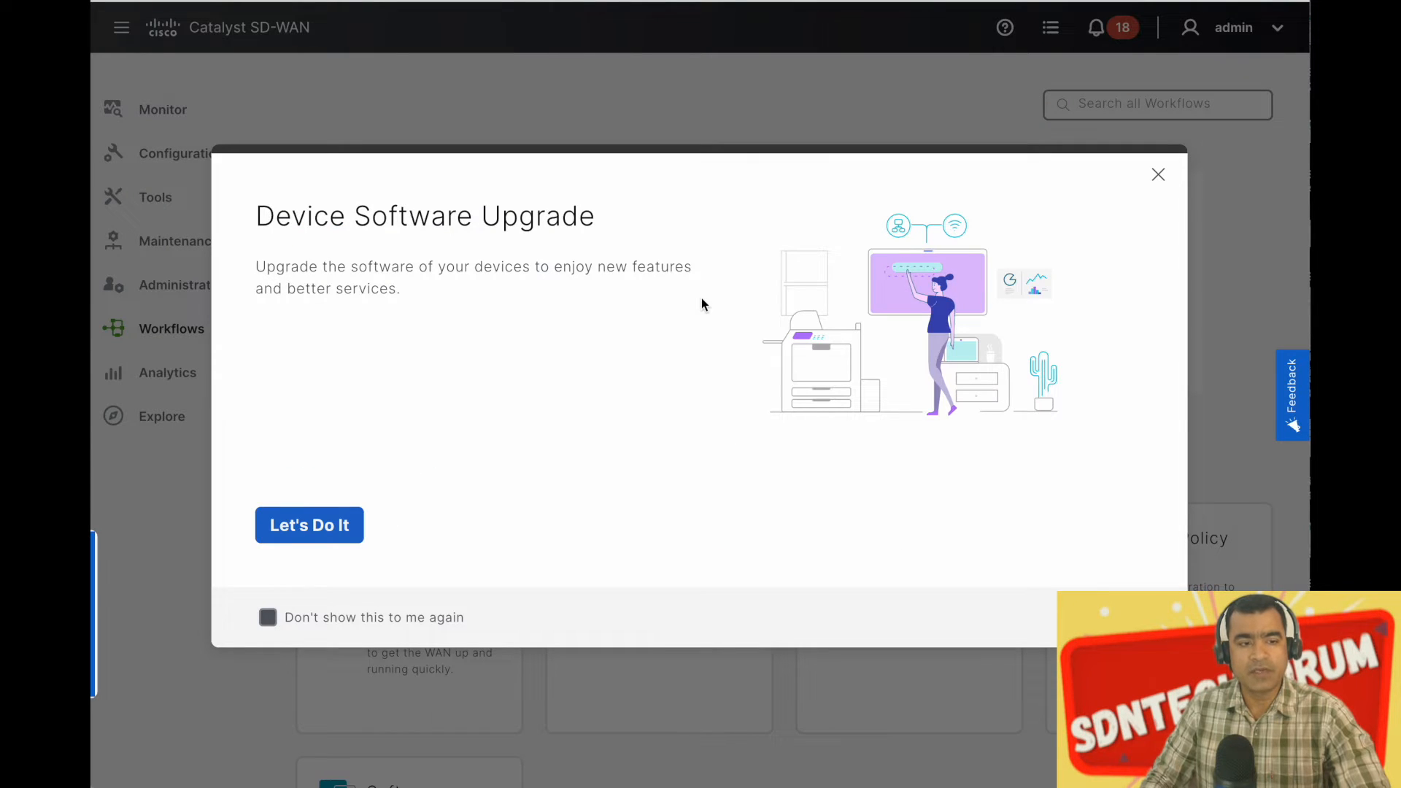
left_click(306, 514)
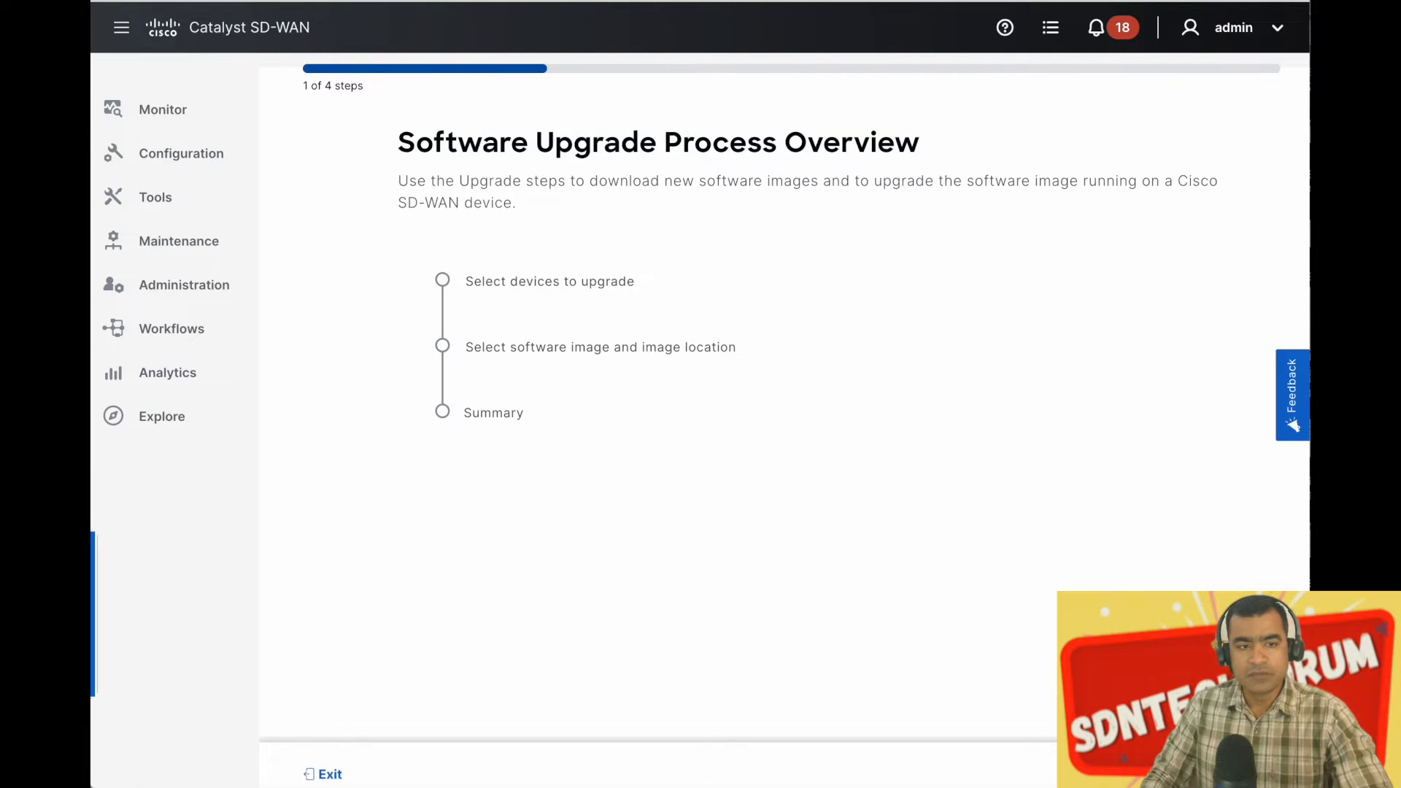
Step: Search the upgrade devices for c1131, select Site-53-ISR1131 and continue to the software image details
left_click(1249, 773)
left_click(547, 321)
type("c1131")
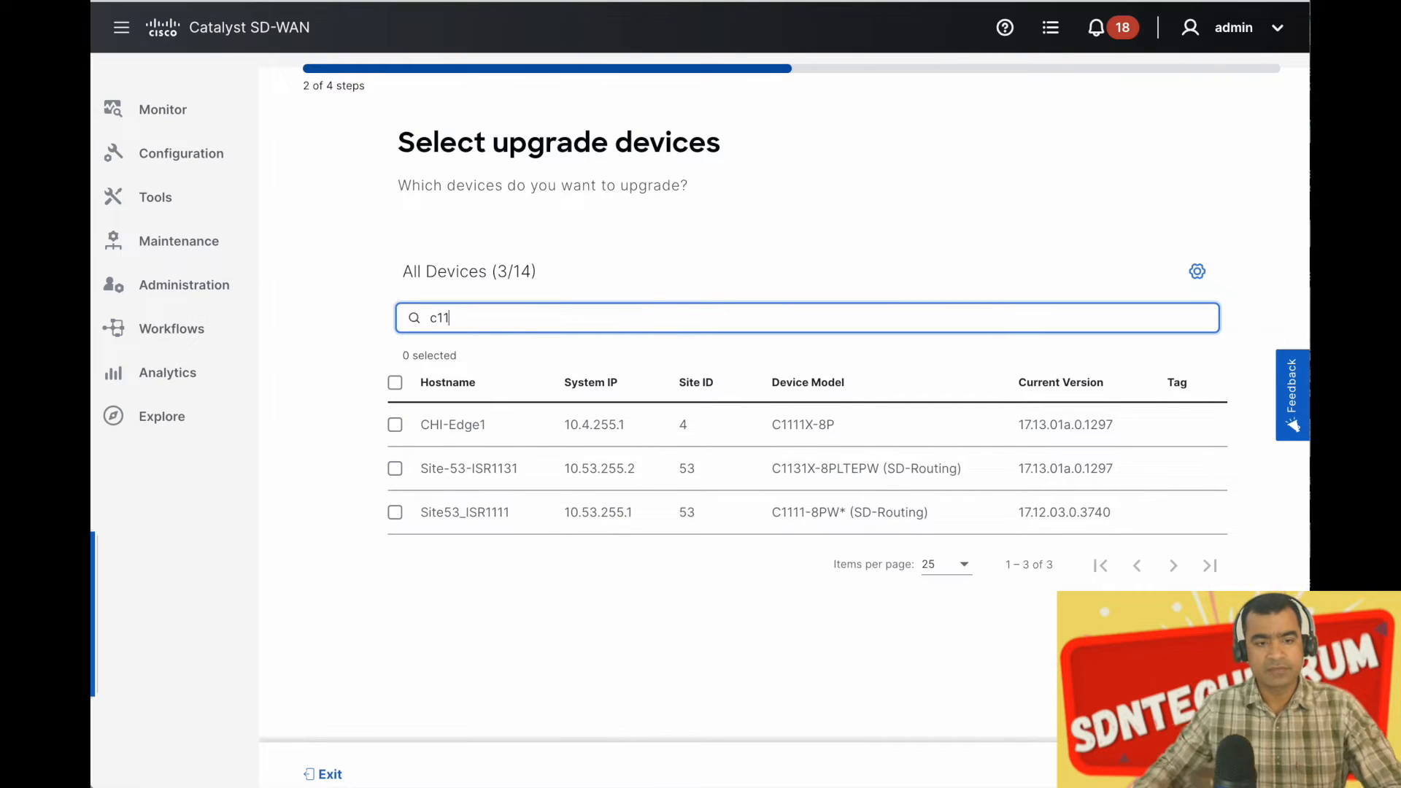
left_click(395, 425)
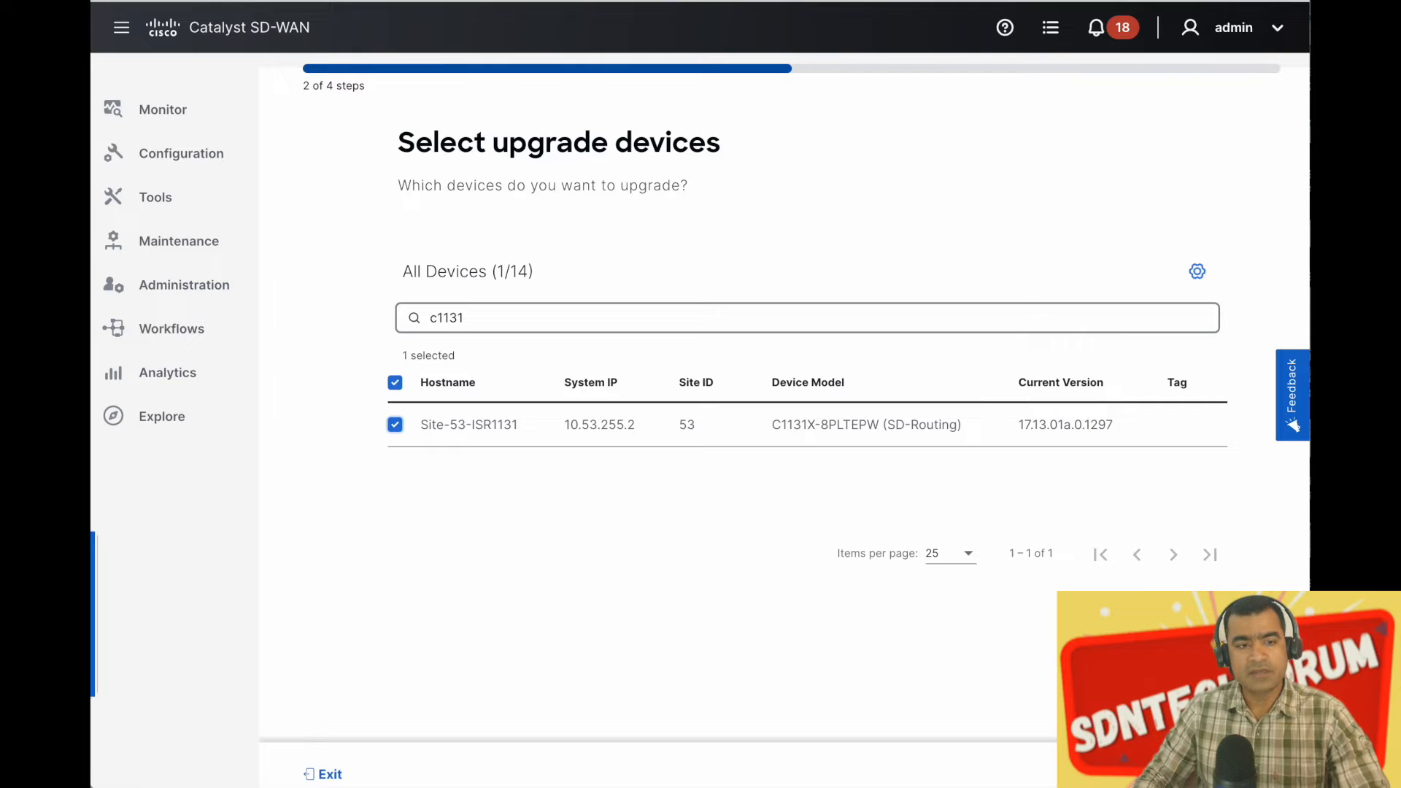
left_click(1243, 774)
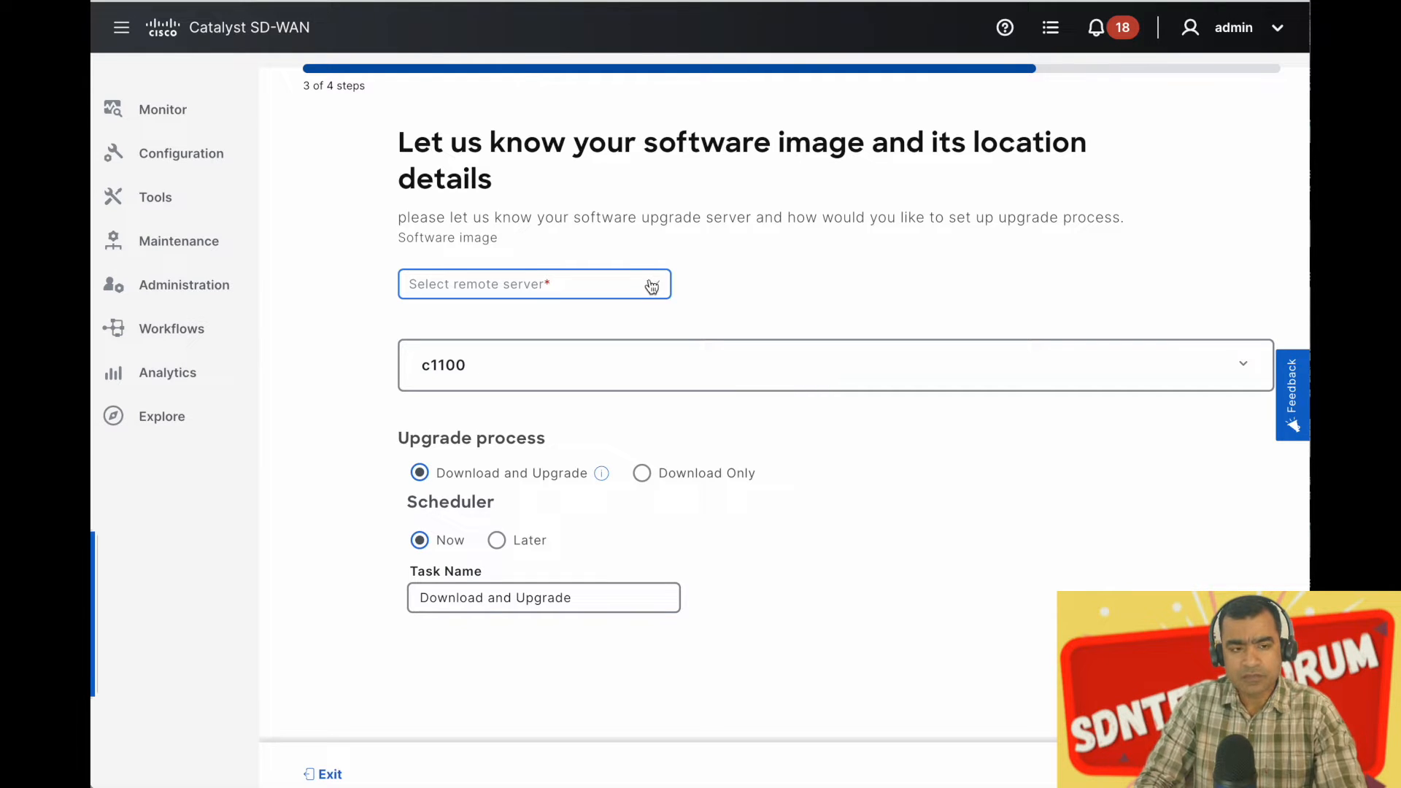
Step: Examine the server, protocol, port, VPN, credential and image location fields for adding a remote server, leaving the form without adding one
left_click(652, 287)
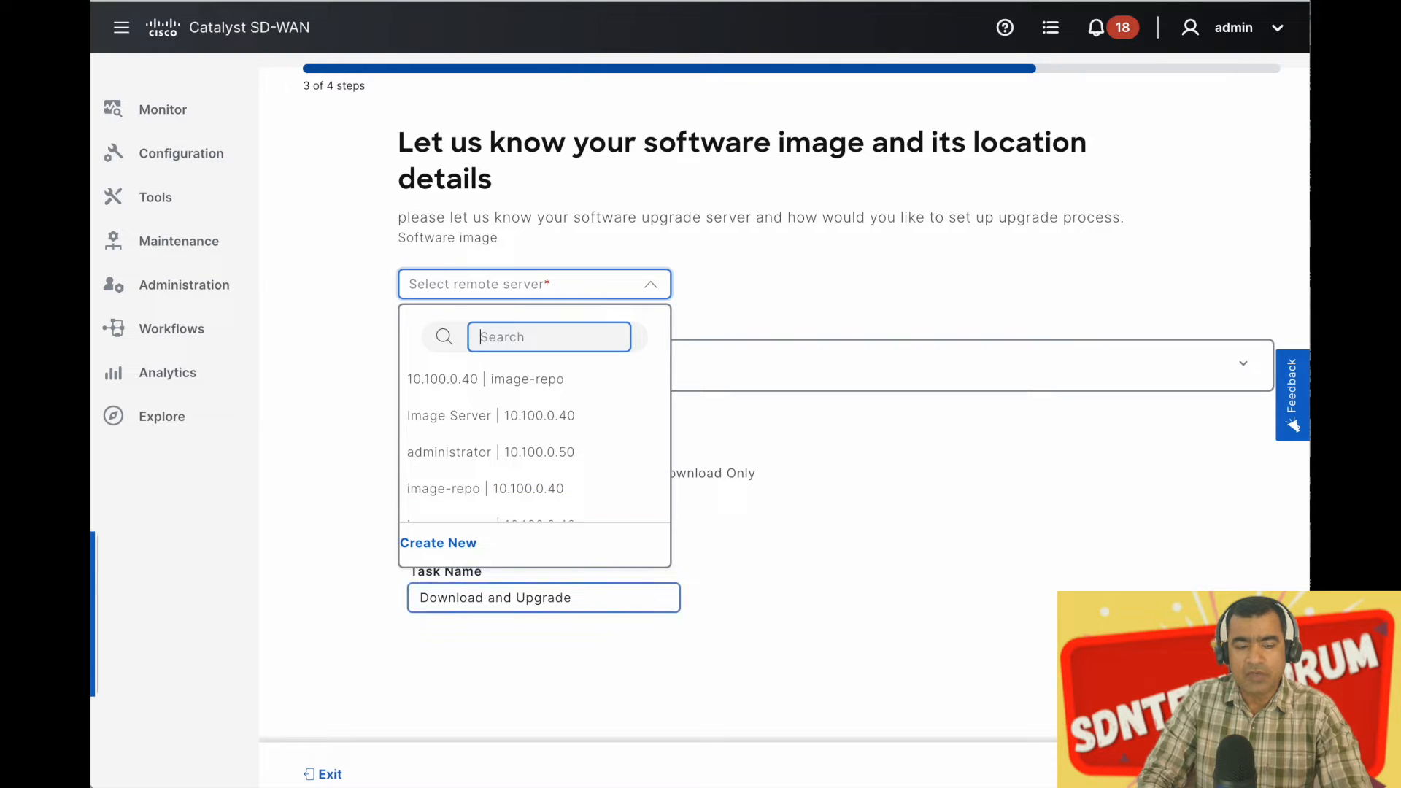
left_click(451, 552)
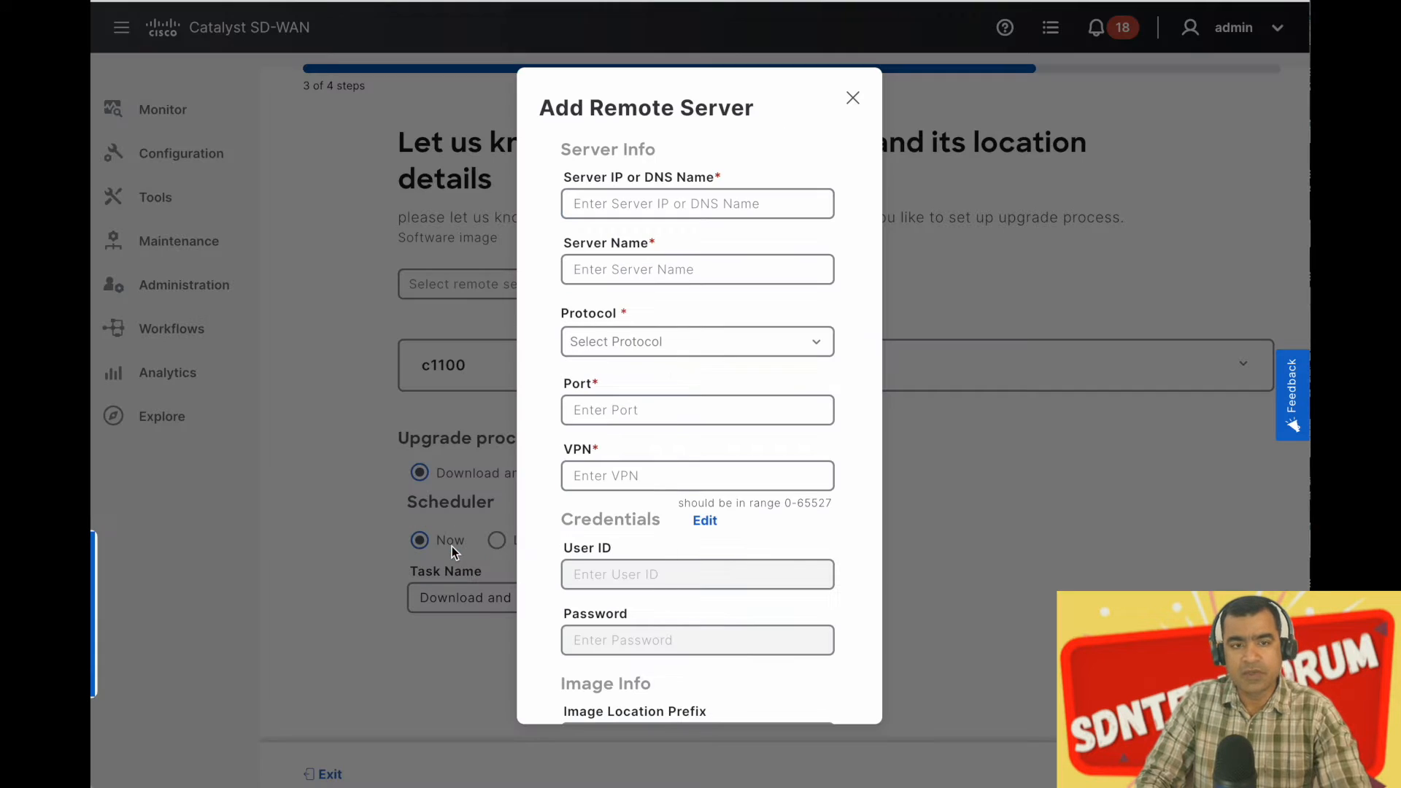
left_click(632, 215)
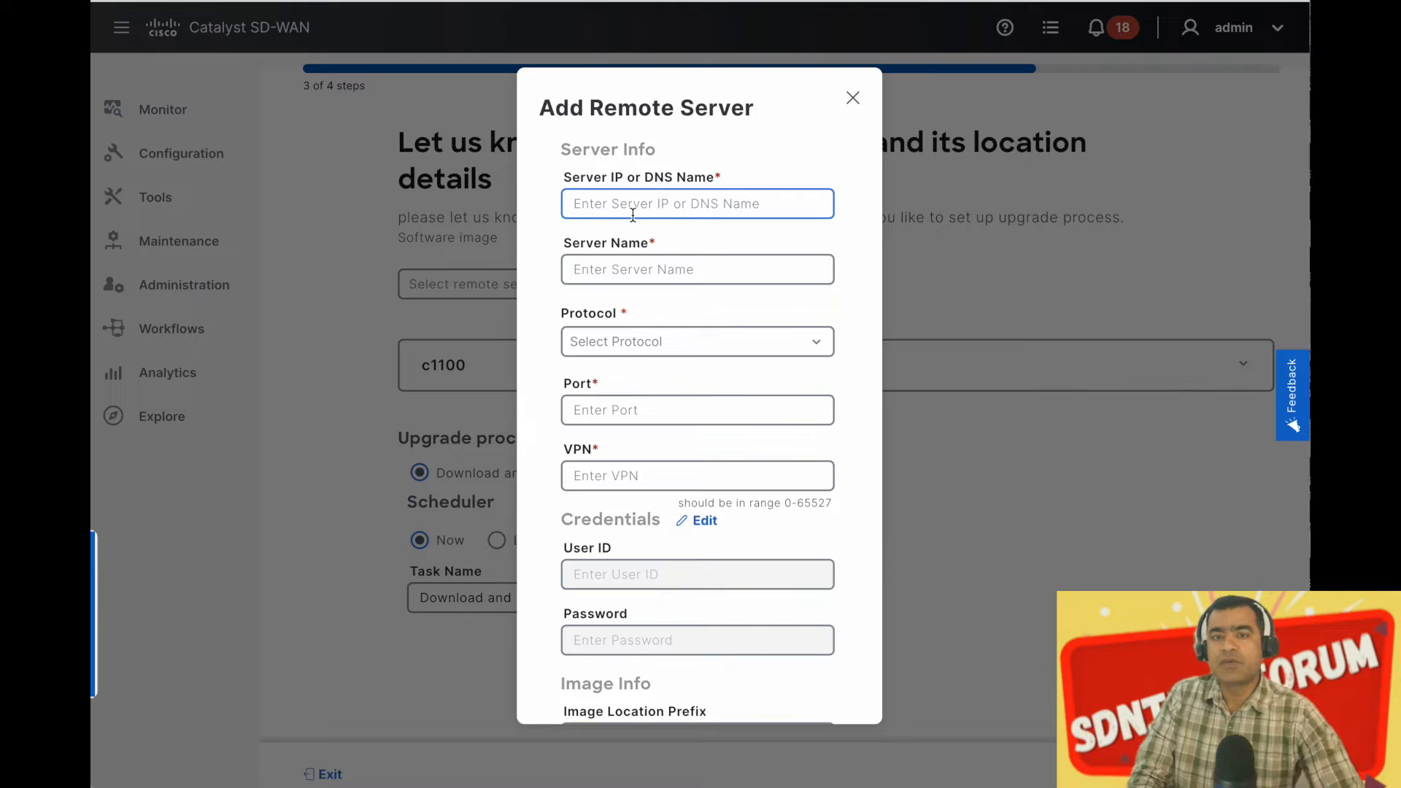
left_click(614, 281)
left_click(620, 197)
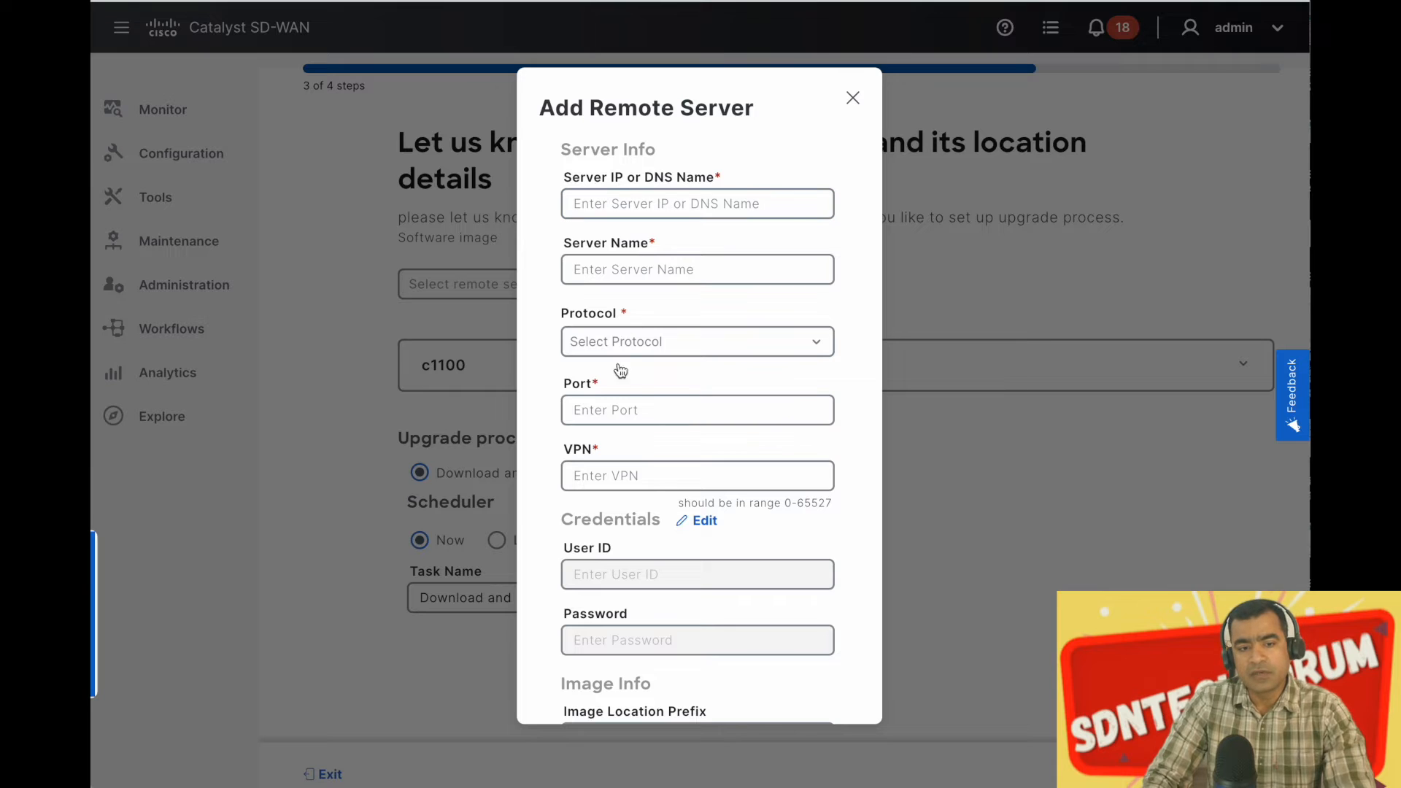
left_click(663, 347)
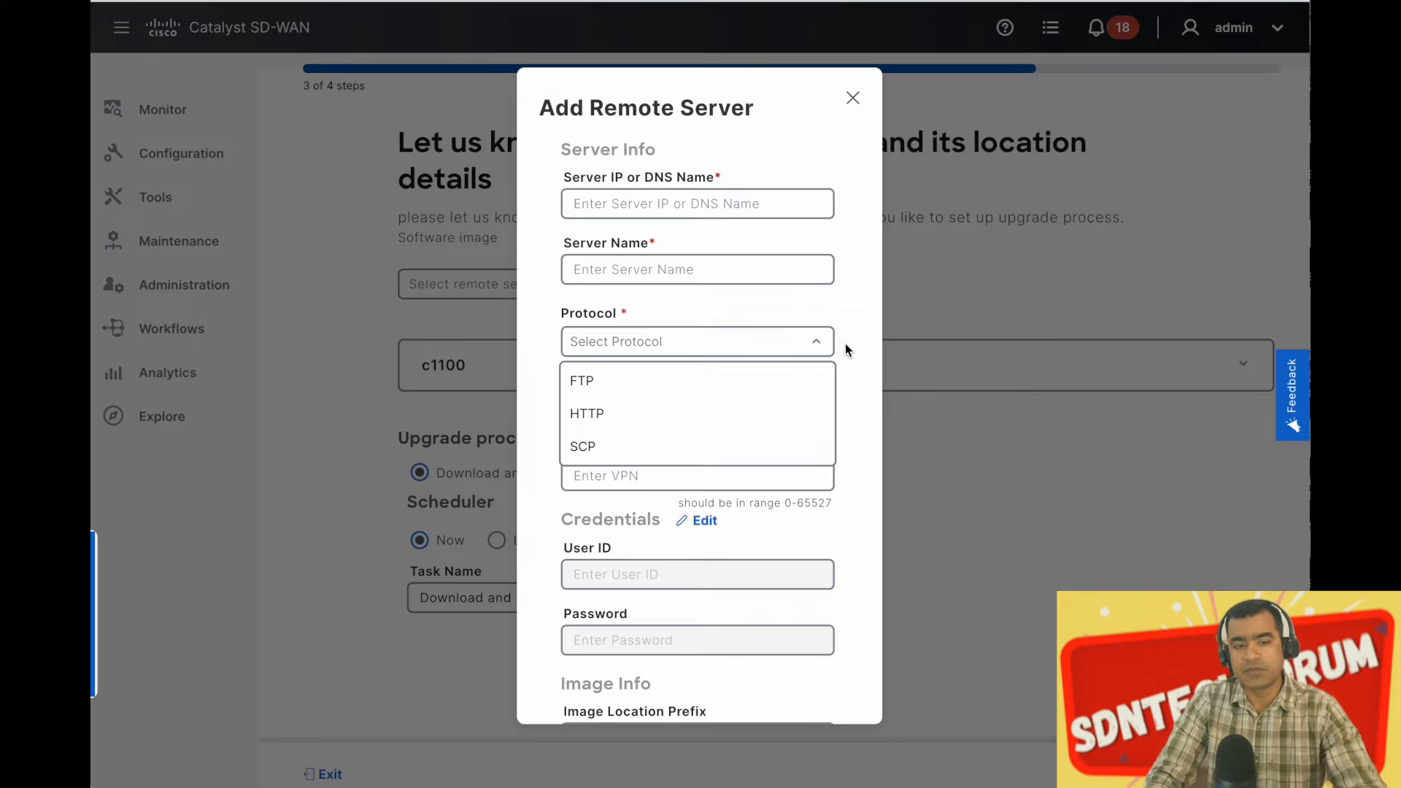
left_click(847, 325)
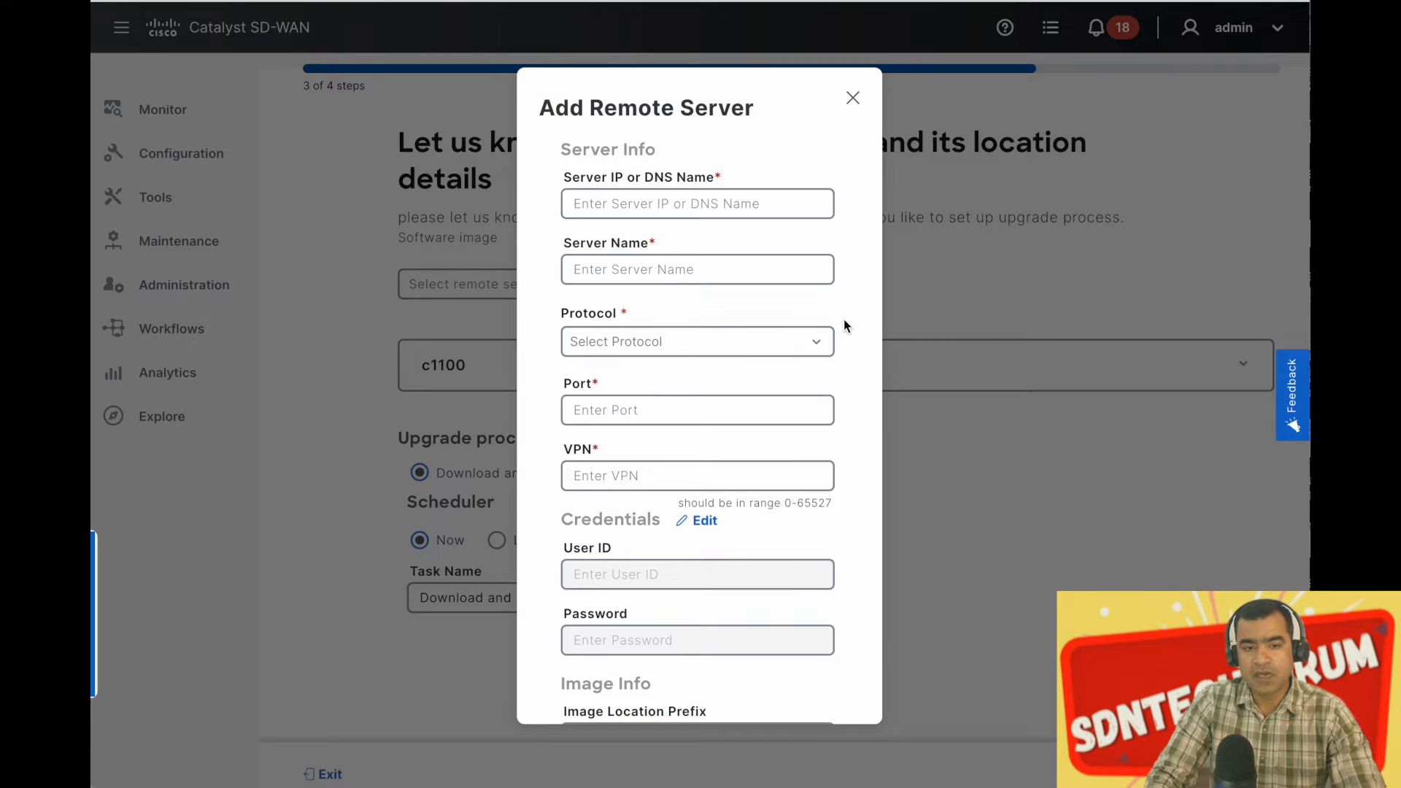
left_click(646, 465)
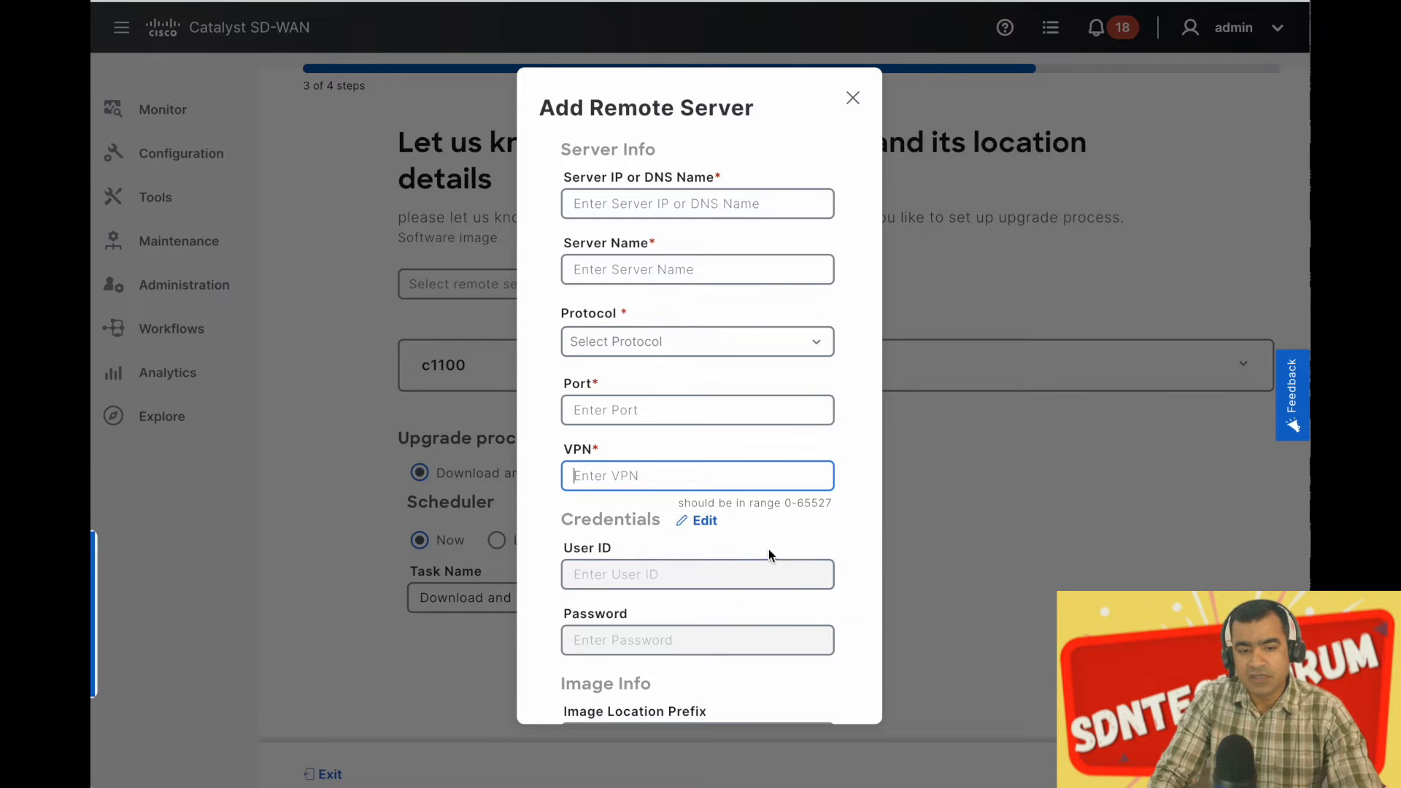
scroll(743, 532, "down", 2)
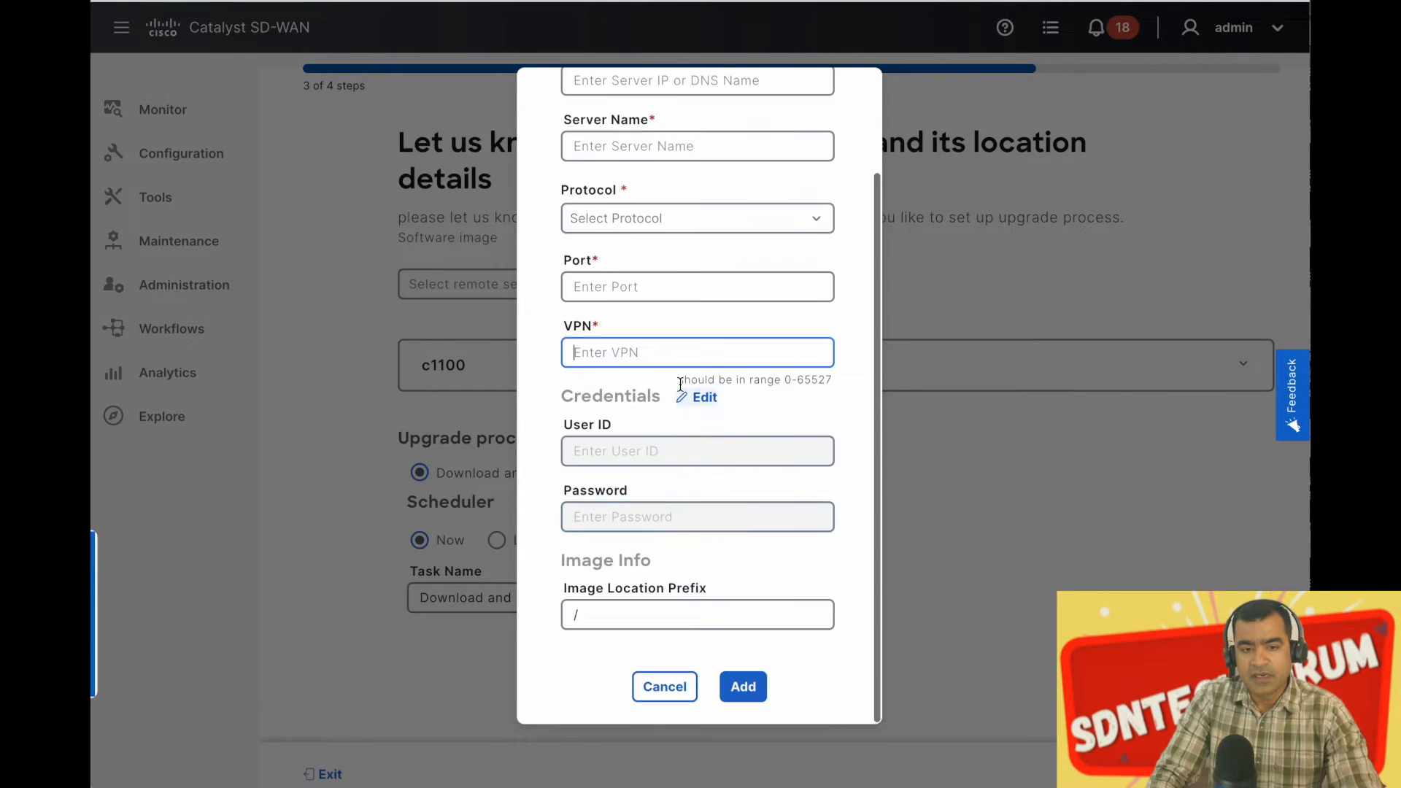
left_click(706, 399)
left_click(589, 513)
left_click(602, 619)
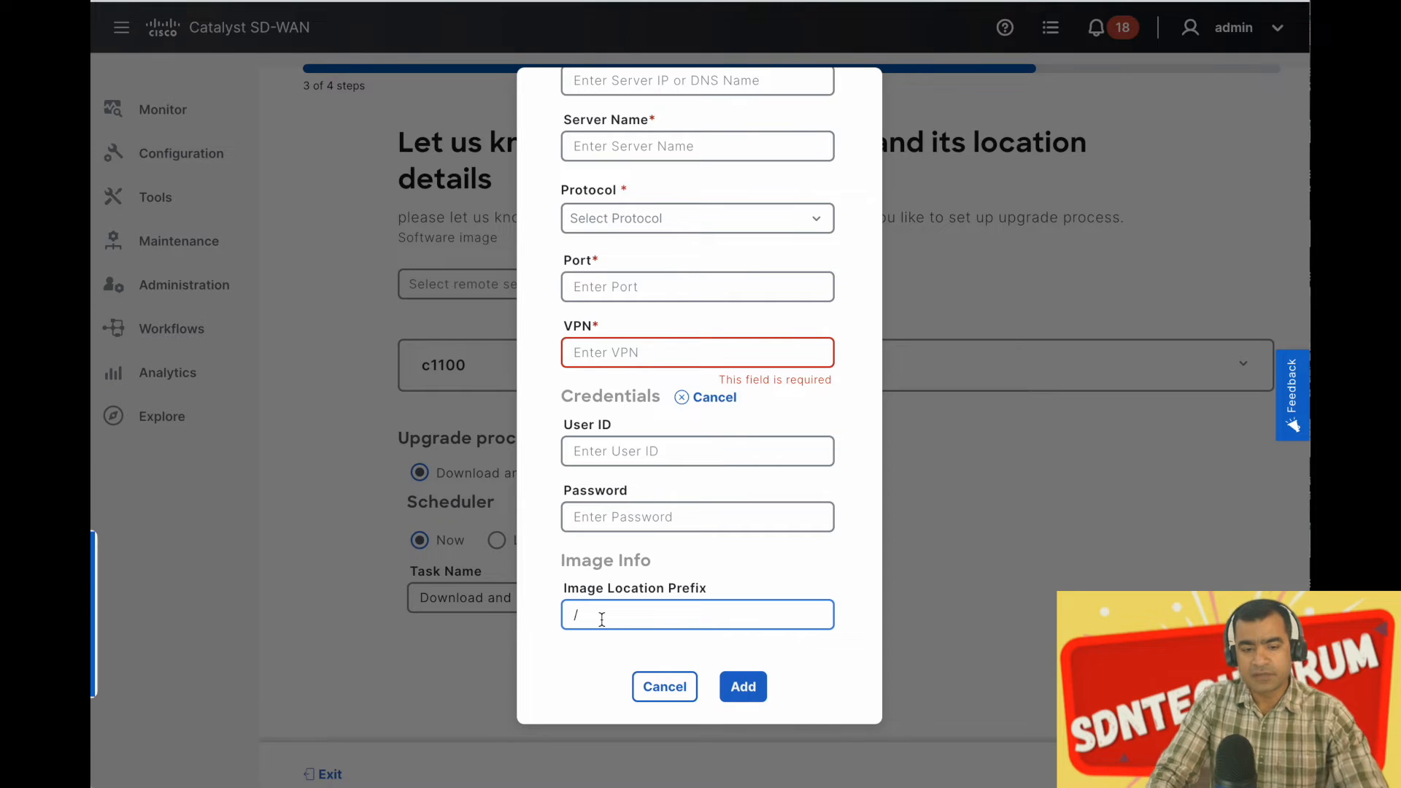
left_click(667, 690)
Step: Choose the existing server sdn1 as the remote server and check its entry in the server list
mouse_move(603, 480)
left_click(600, 283)
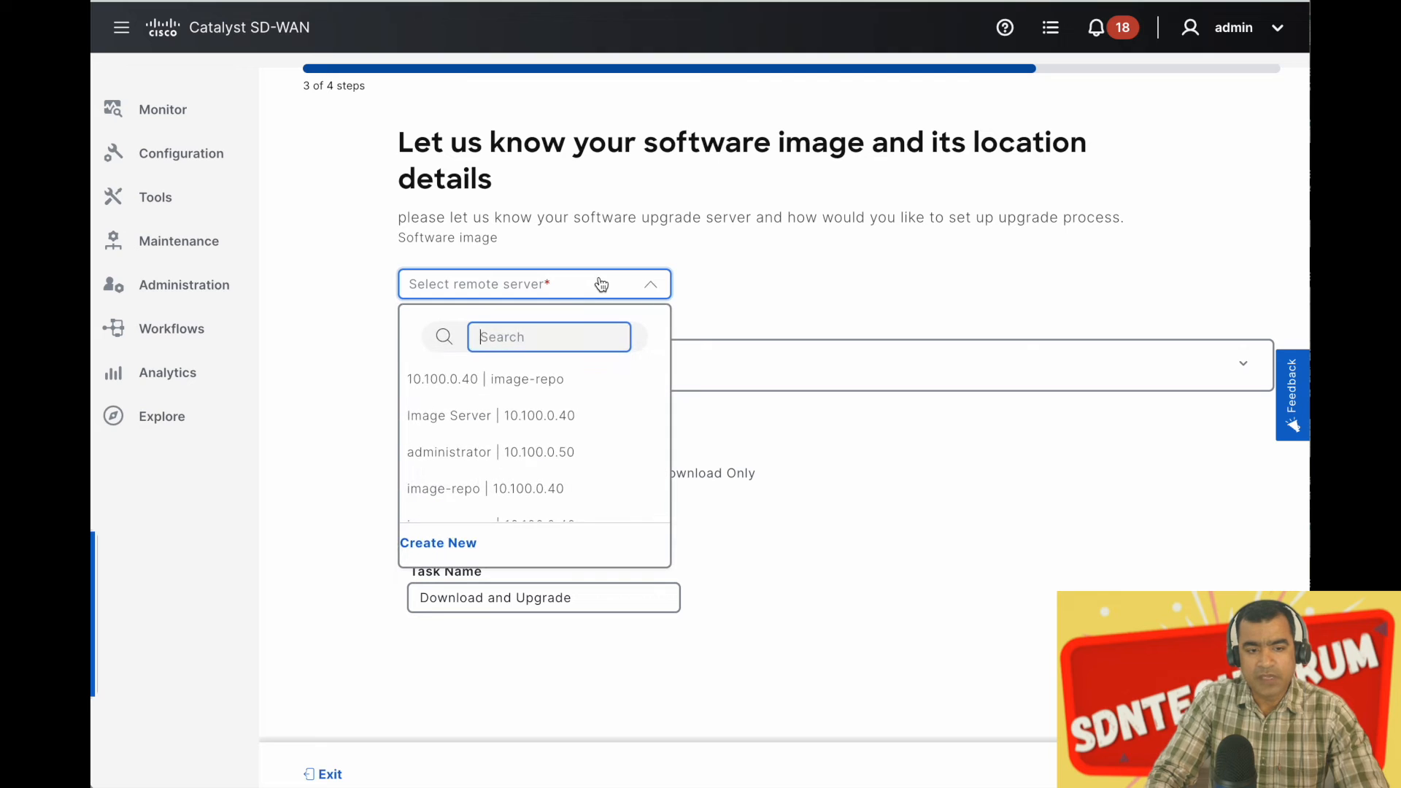
scroll(572, 450, "down", 2)
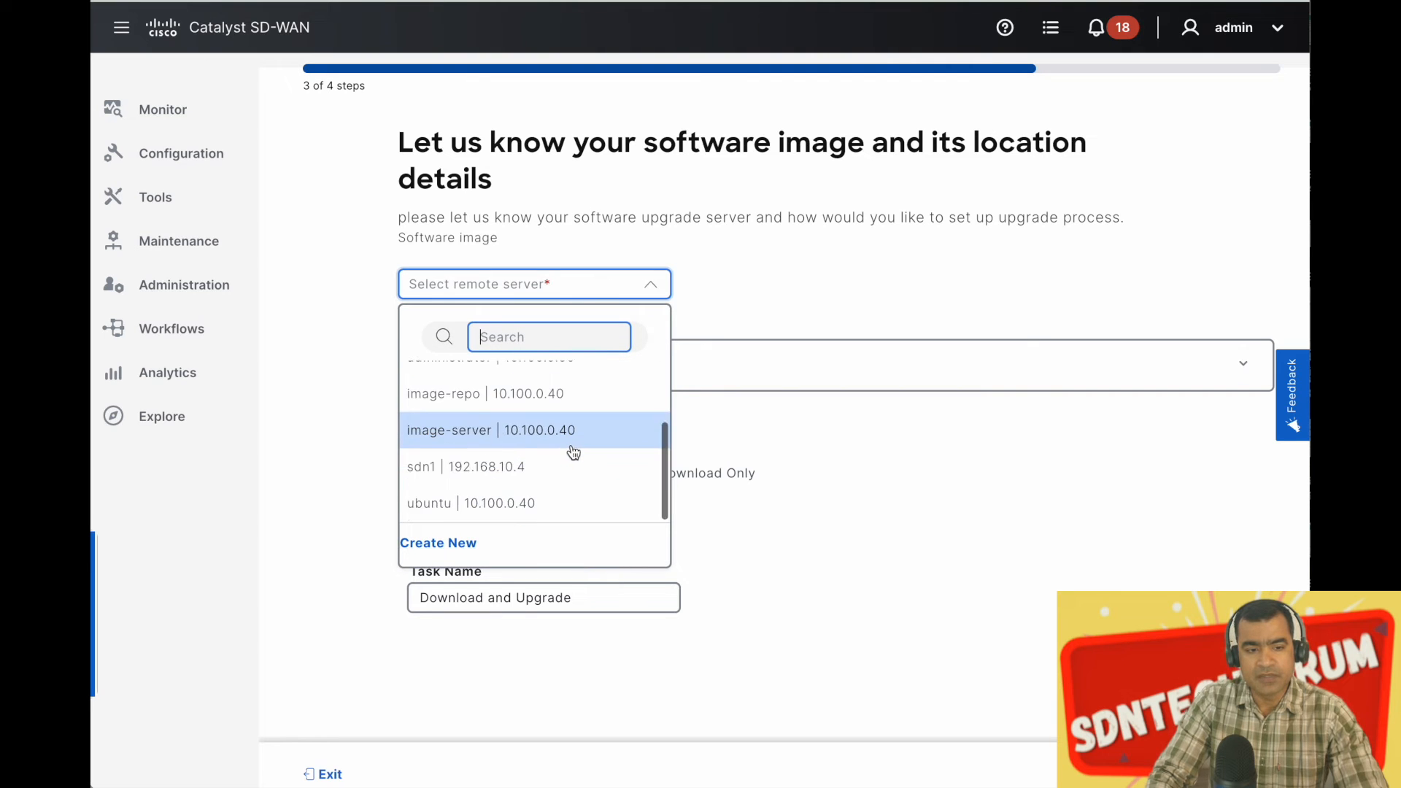
left_click(509, 468)
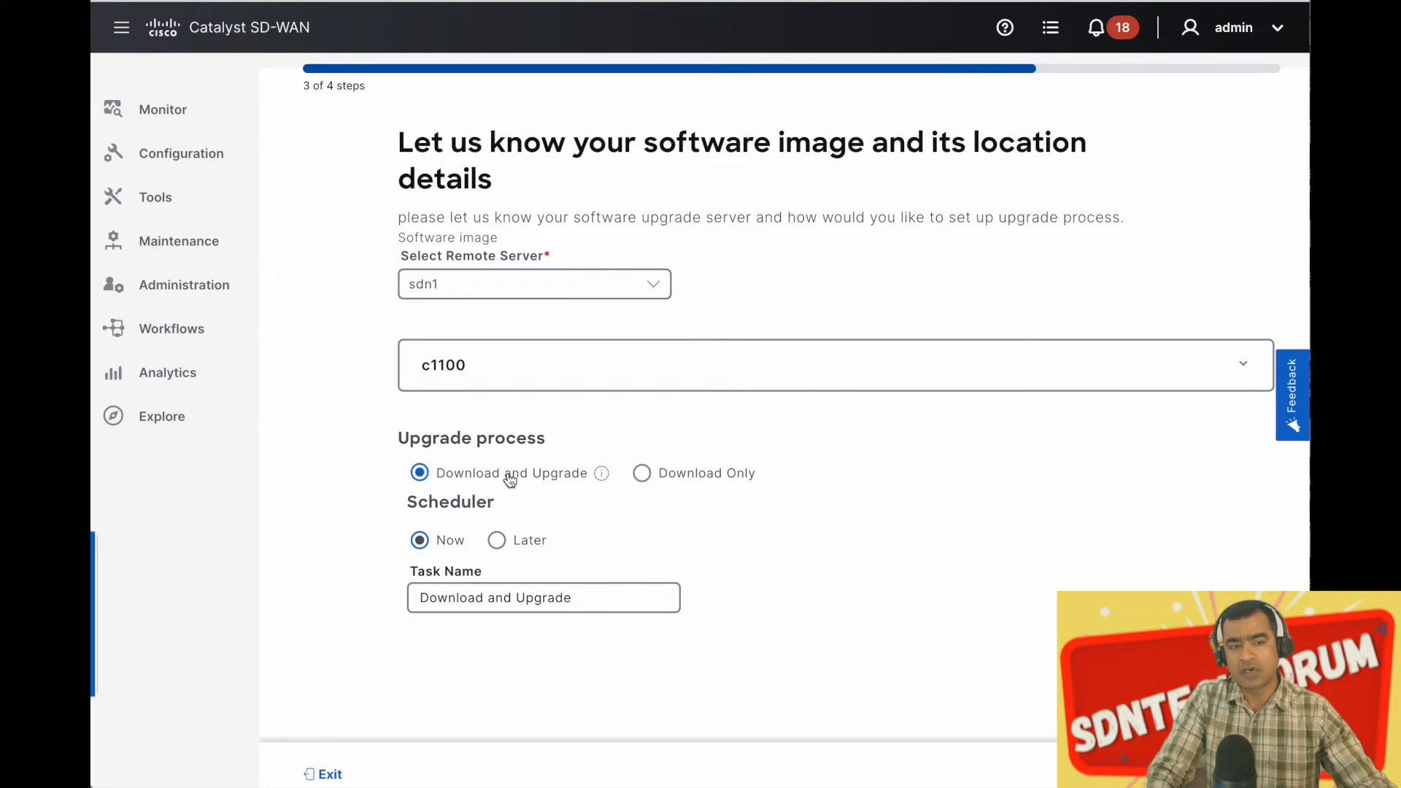
left_click(585, 284)
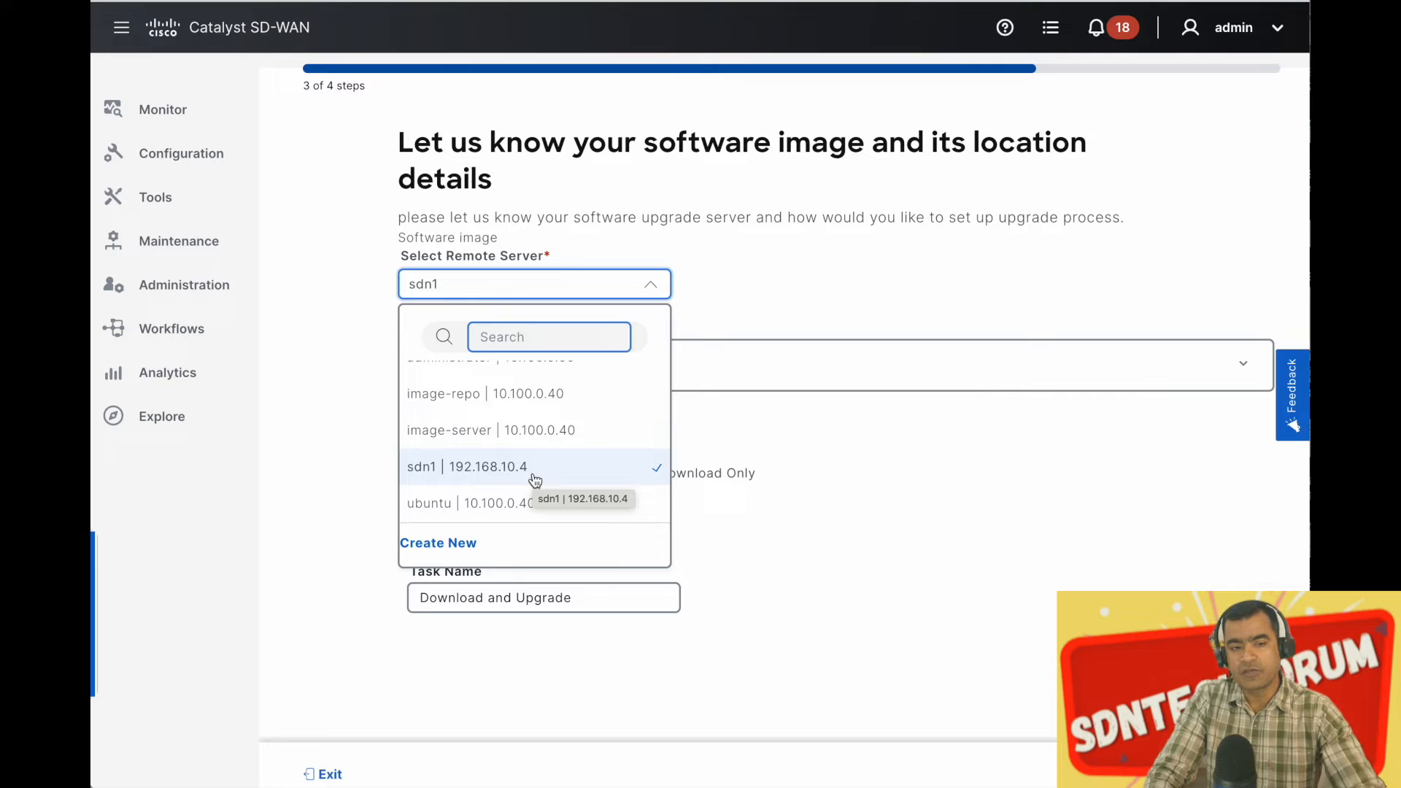
left_click(765, 270)
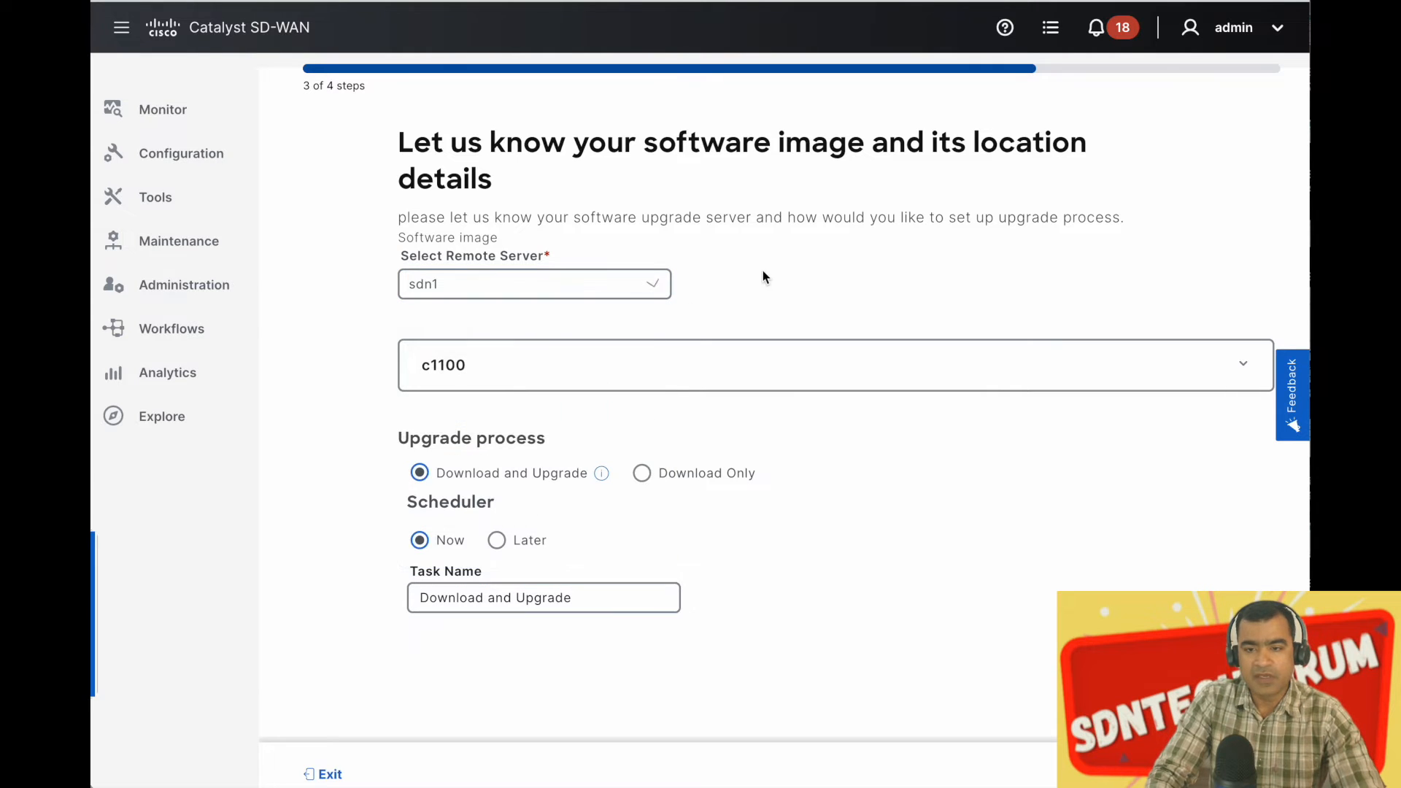
Step: Expand the c1100 image details and inspect the form for adding a software image on sdn1, cancelling it
left_click(1008, 378)
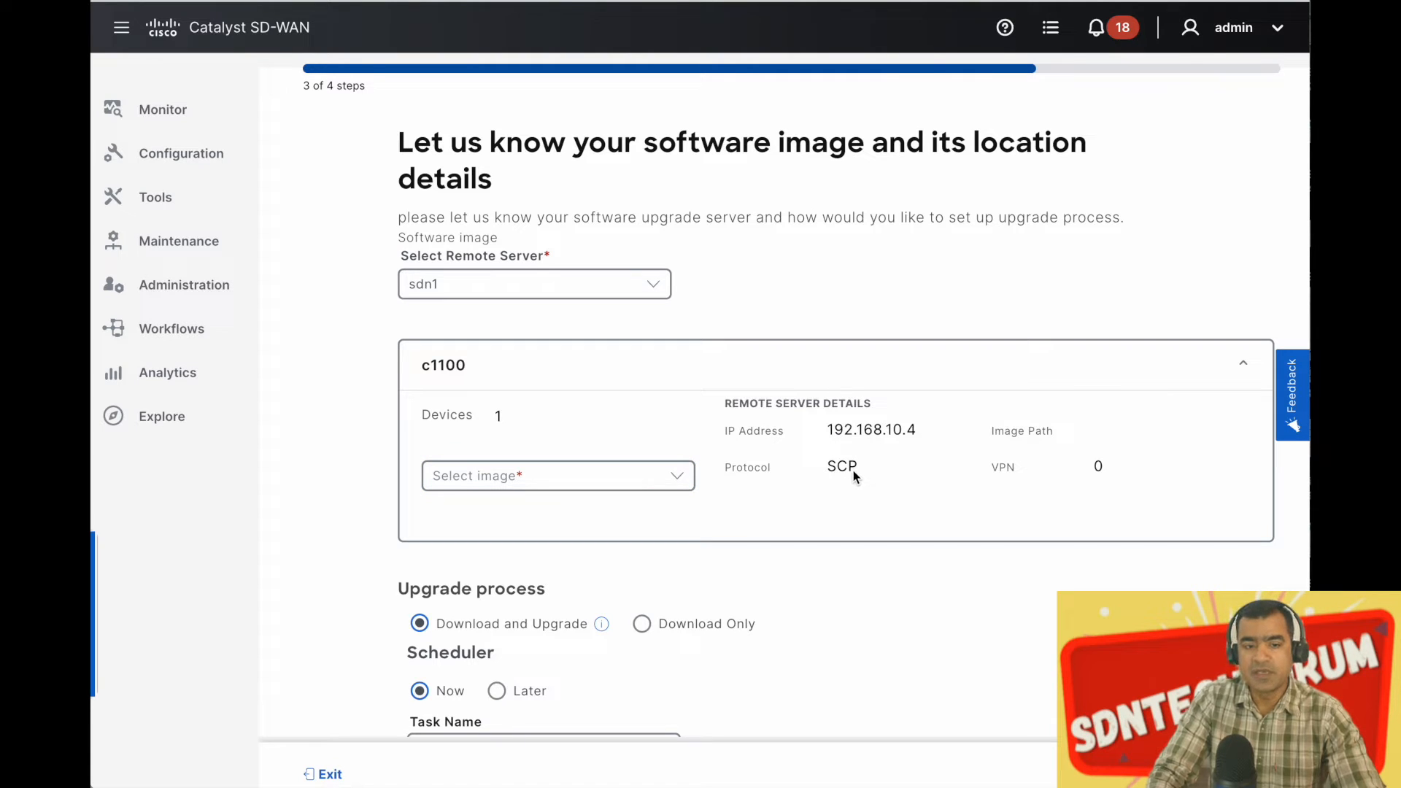
left_click(683, 486)
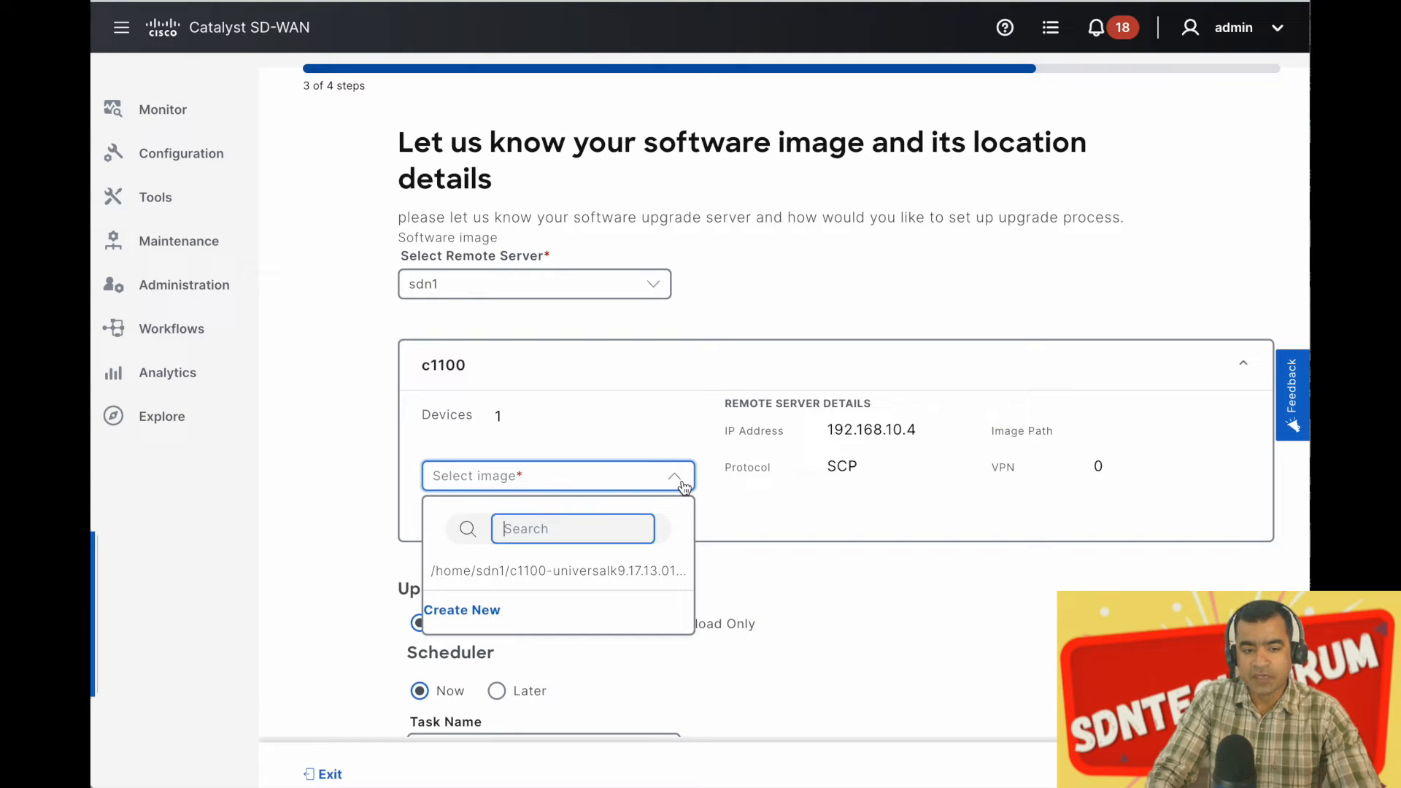
left_click(486, 621)
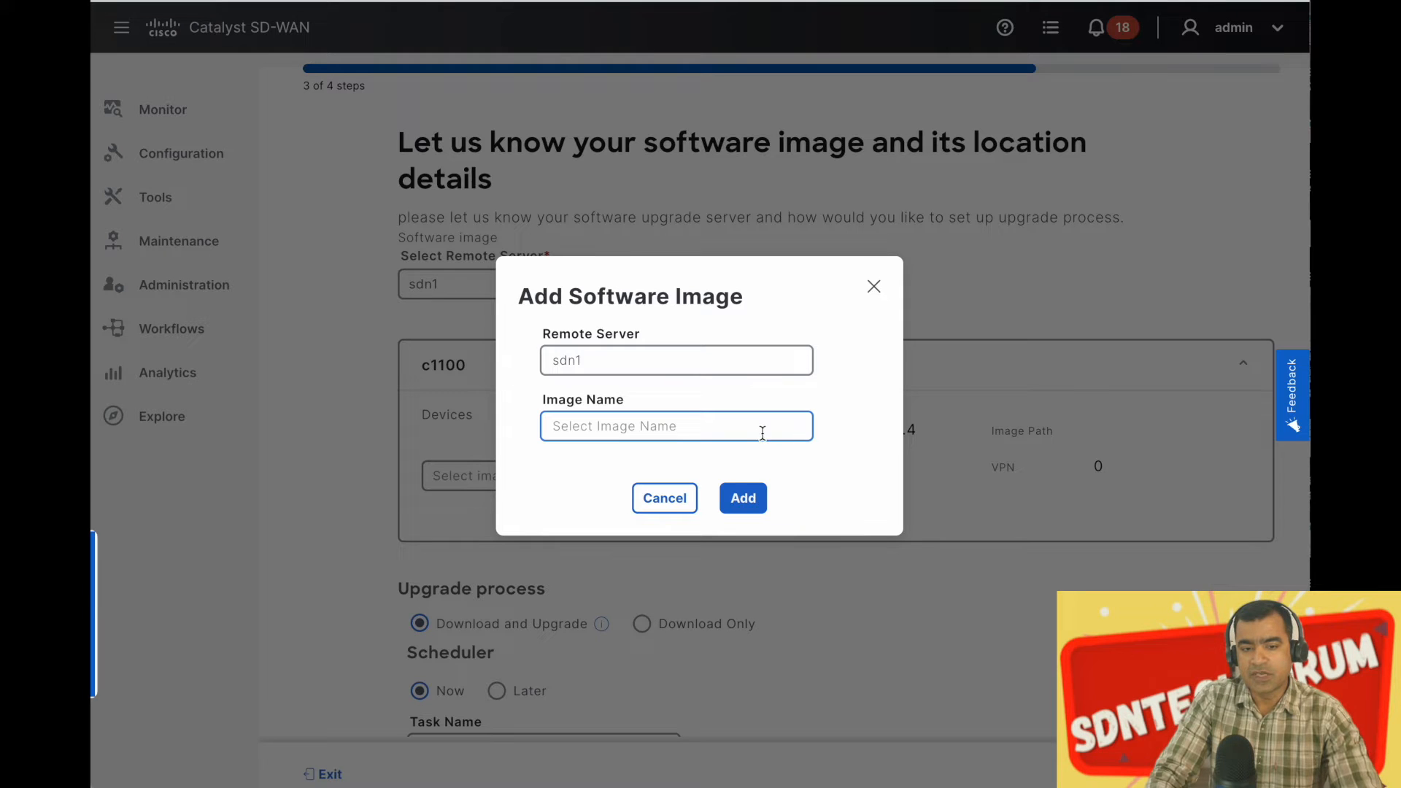
left_click(672, 502)
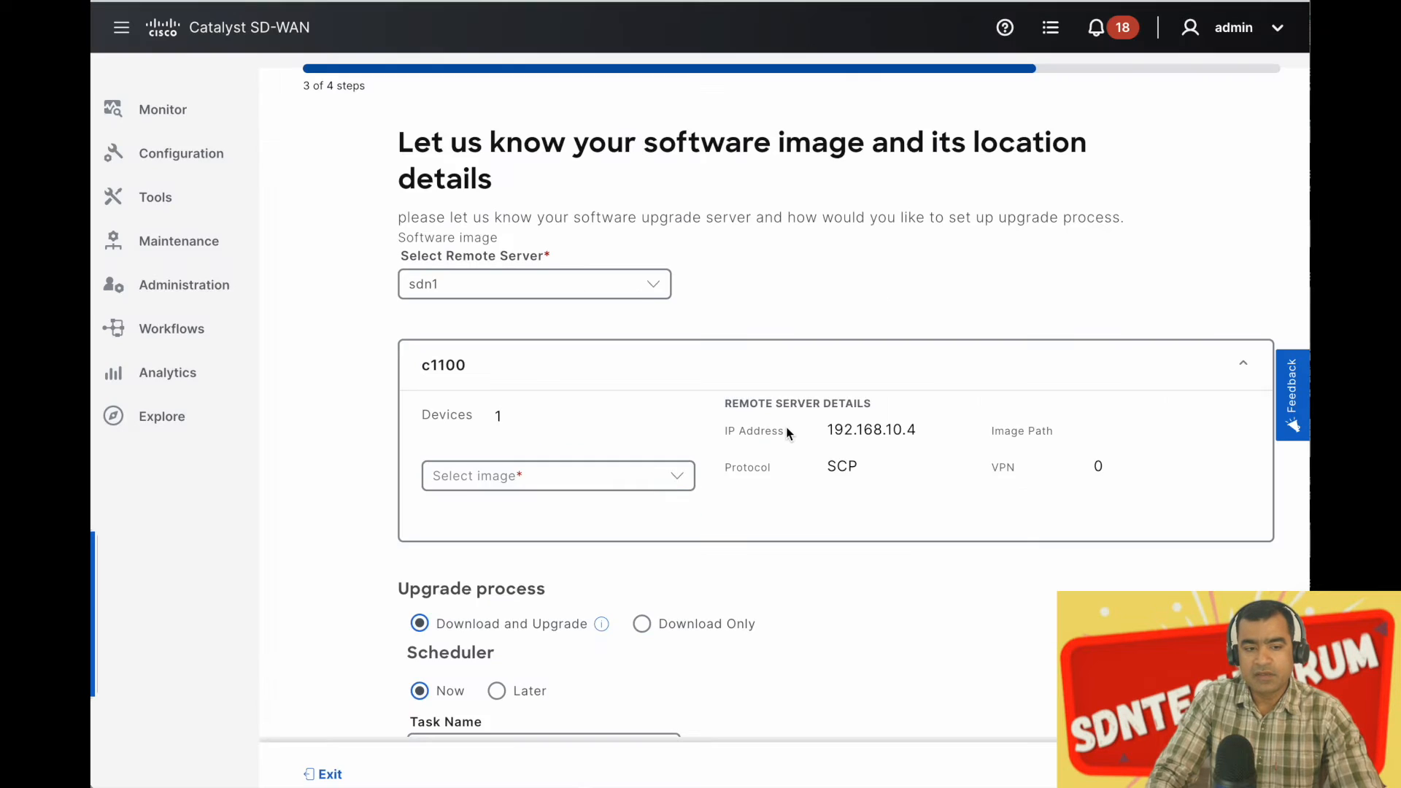
Step: Look up the platform and application version of the SD-WAN Manager, then return to the workflow
scroll(787, 429, "down", 1)
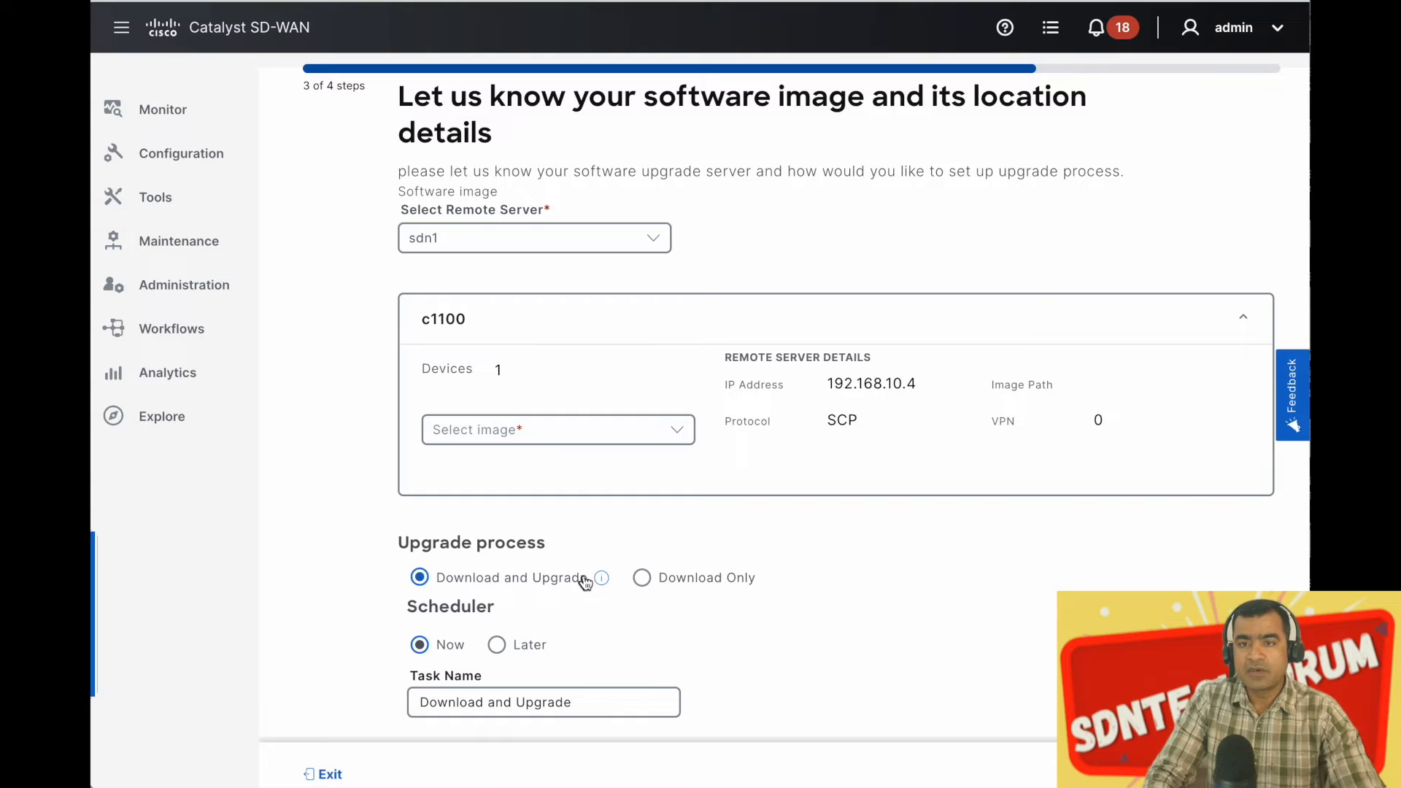
left_click(1006, 37)
left_click(1016, 211)
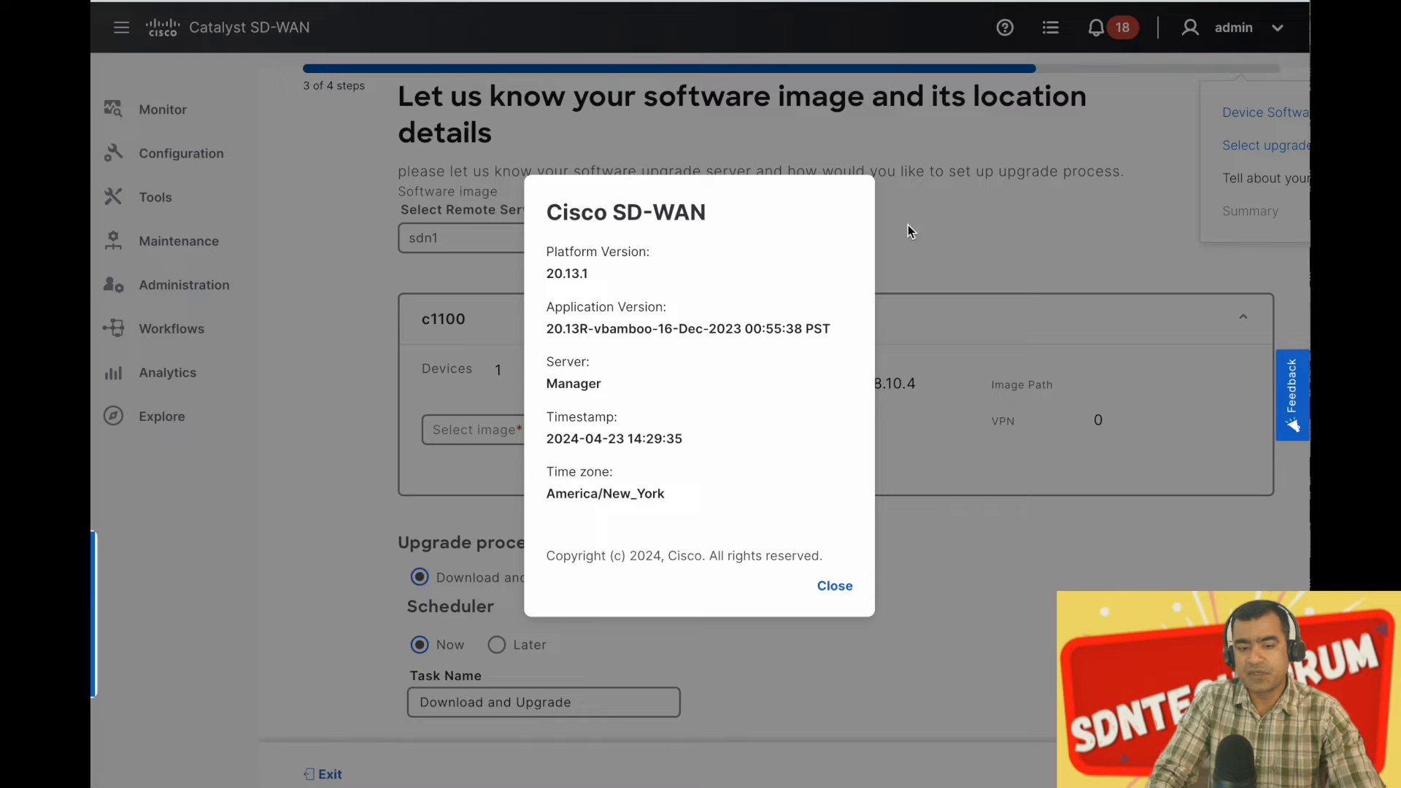
left_click(834, 588)
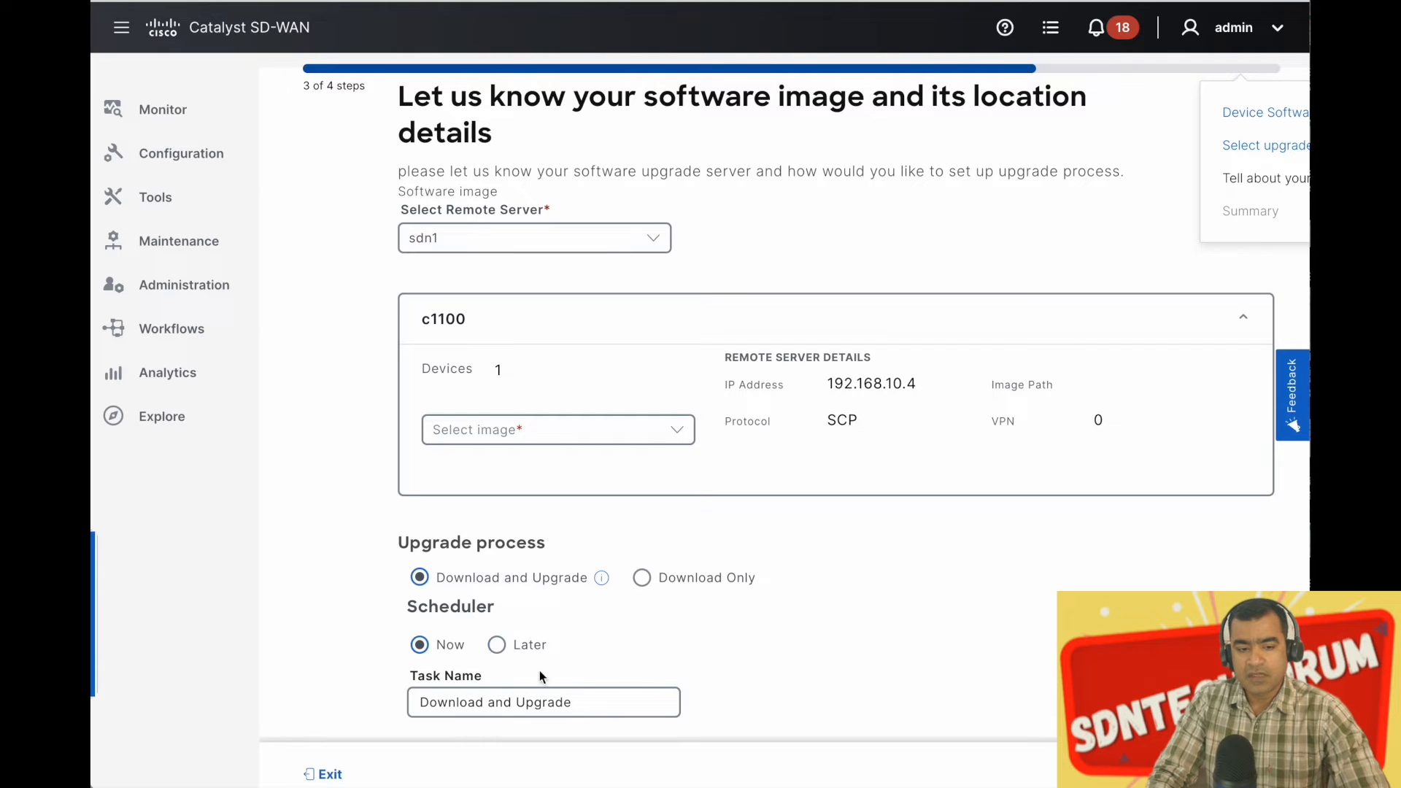
Step: Review the summary of the upgrade device, upgrade process, image and task schedule for Site-53-ISR1131
scroll(725, 648, "down", 1)
left_click(488, 688)
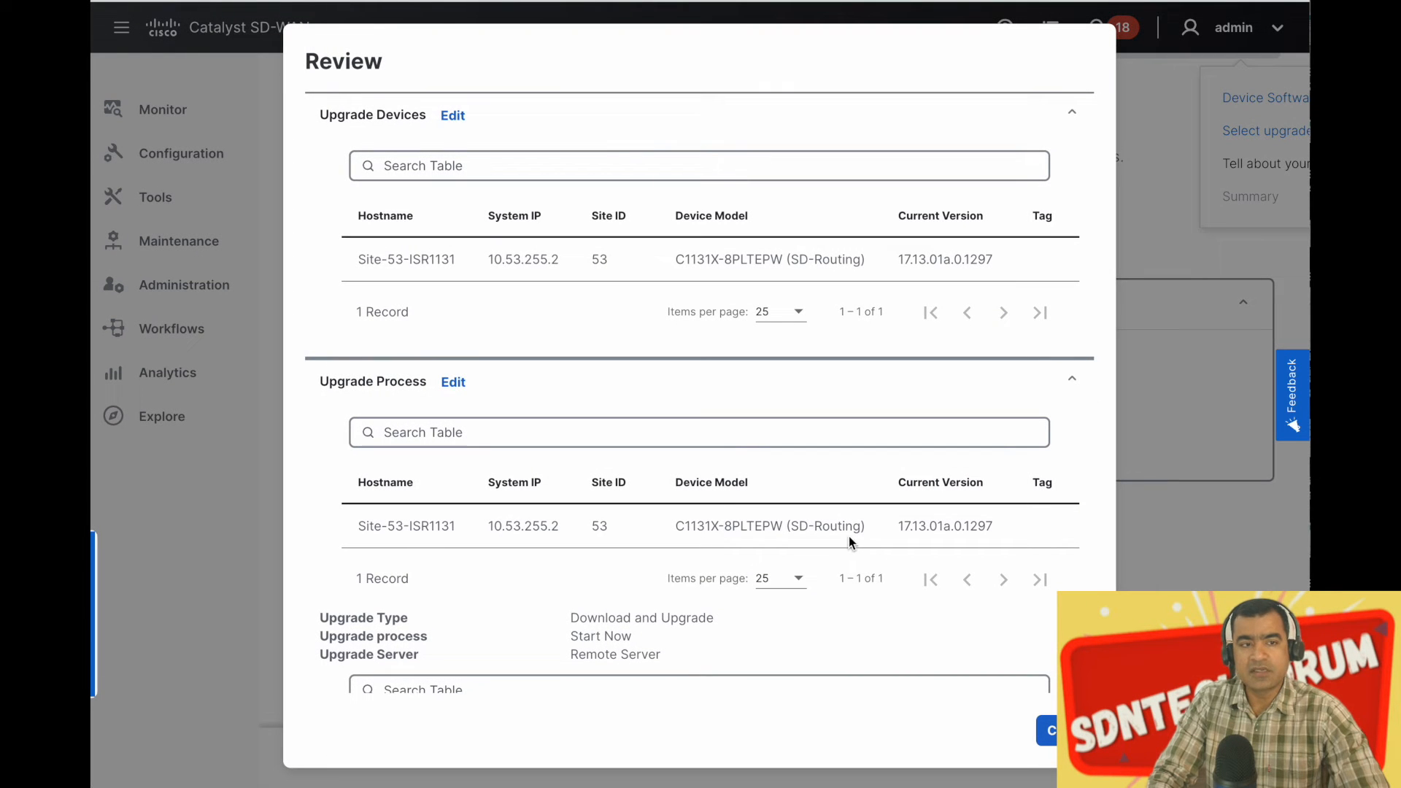
left_click(720, 203)
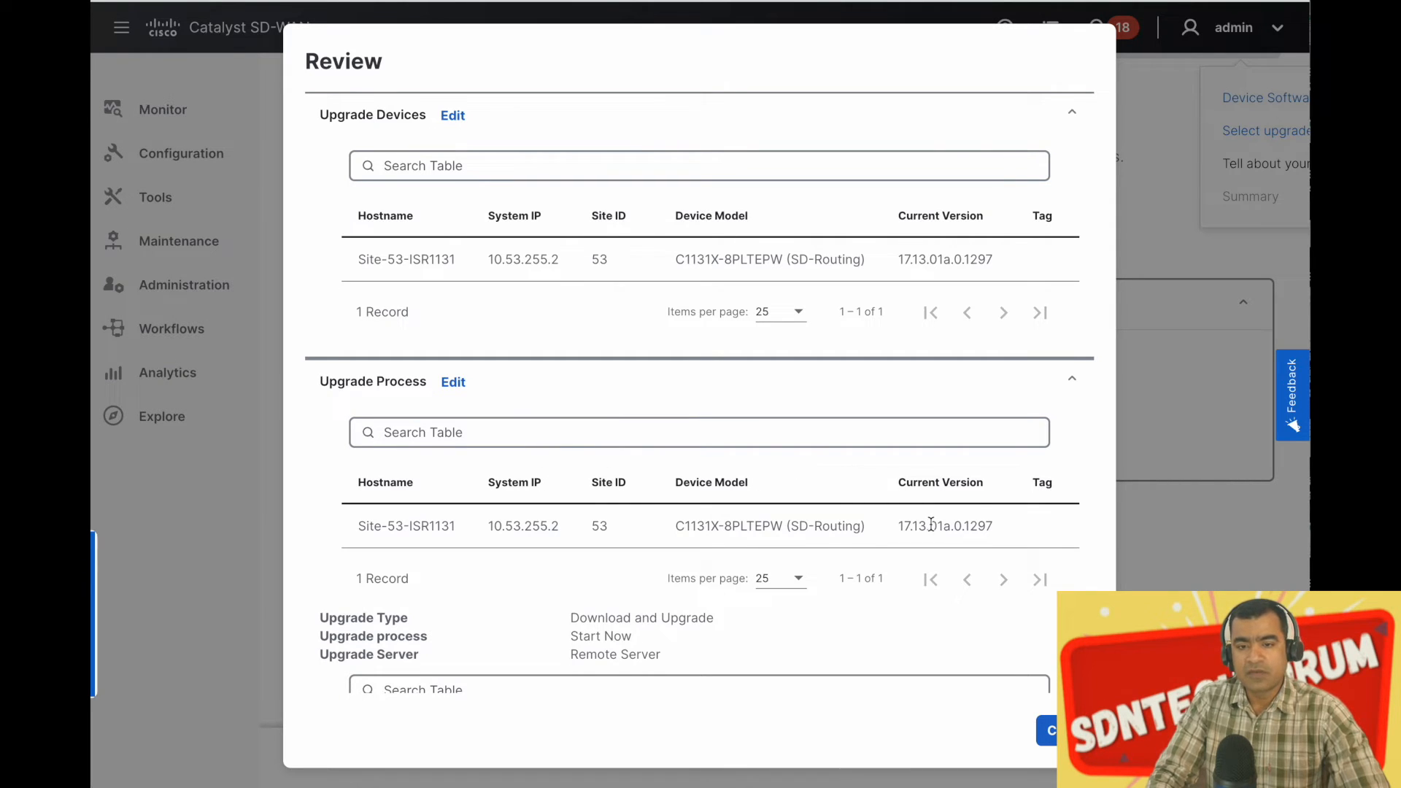
scroll(934, 529, "down", 2)
scroll(921, 358, "up", 2)
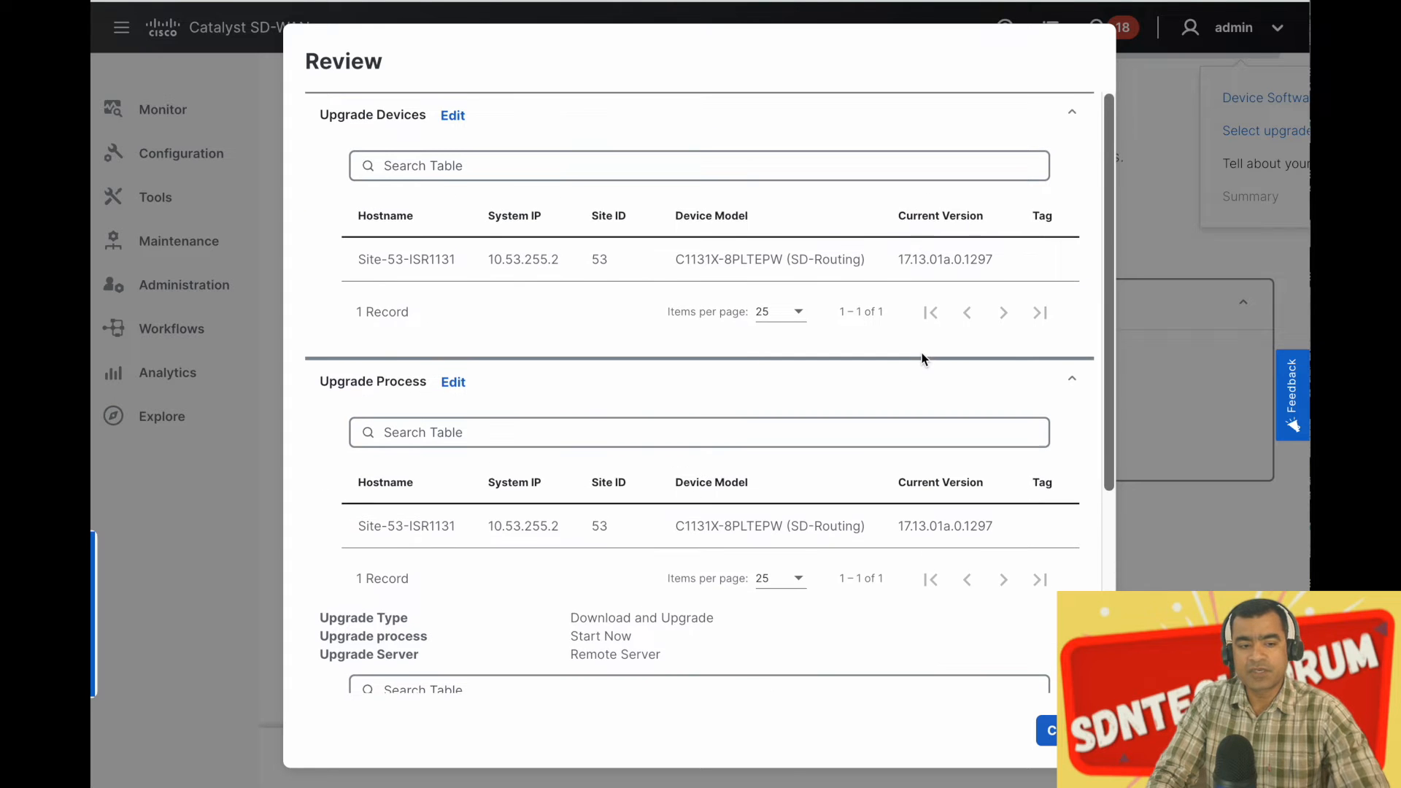
scroll(922, 359, "down", 4)
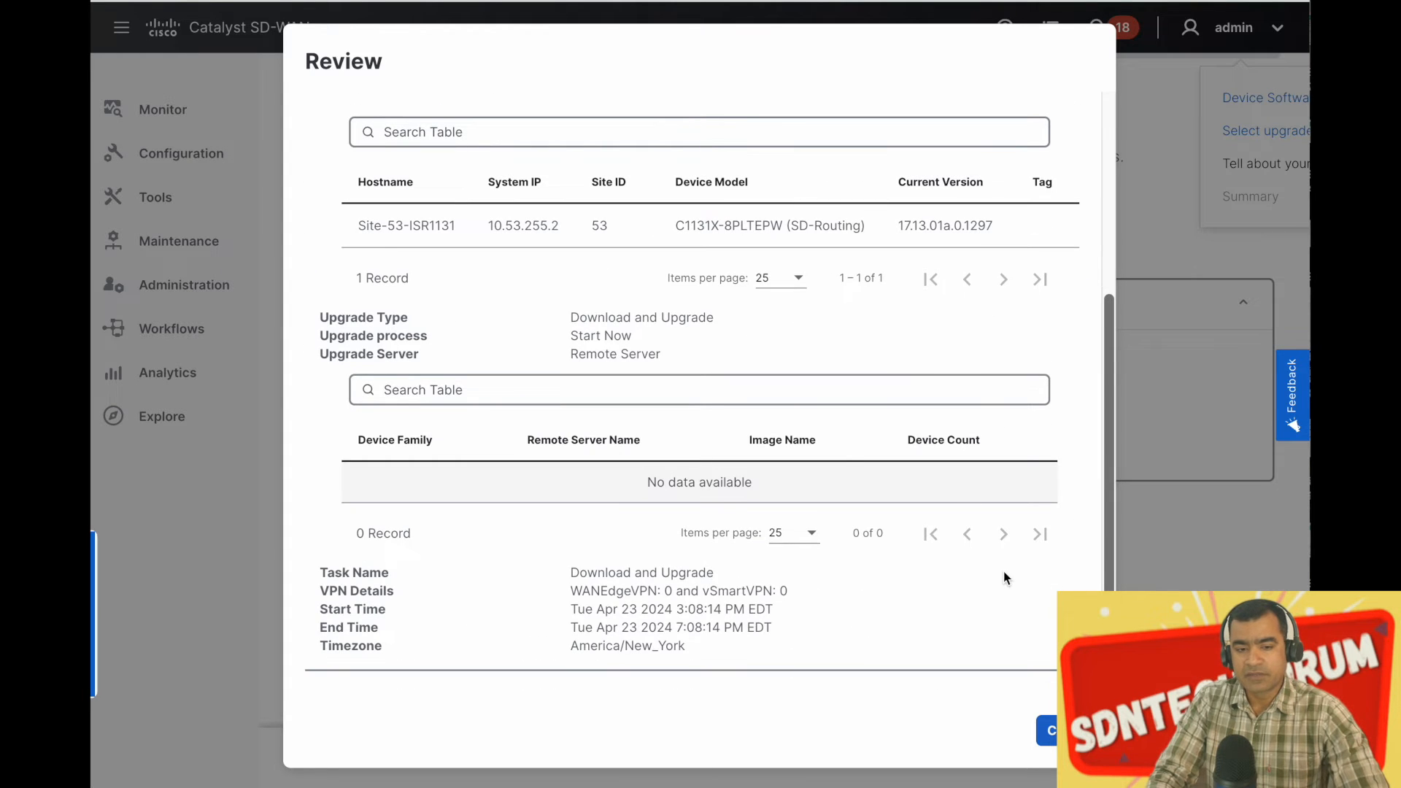
left_click(1065, 730)
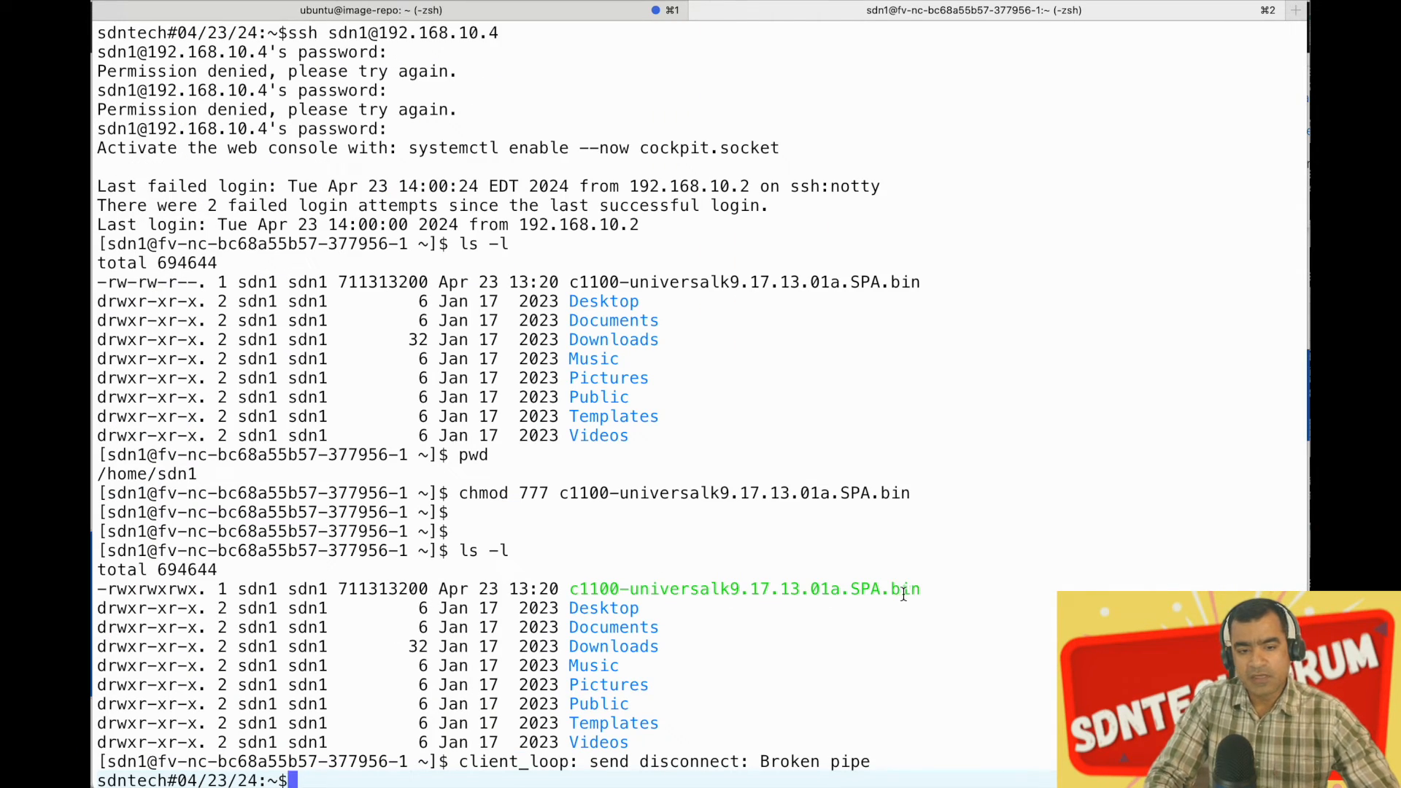
Step: In the terminal, highlight the c1100-universalk9.17.13.01a.SPA.bin file name and its /home/sdn1 directory path
left_click_drag(913, 589, 619, 588)
left_click_drag(198, 474, 100, 475)
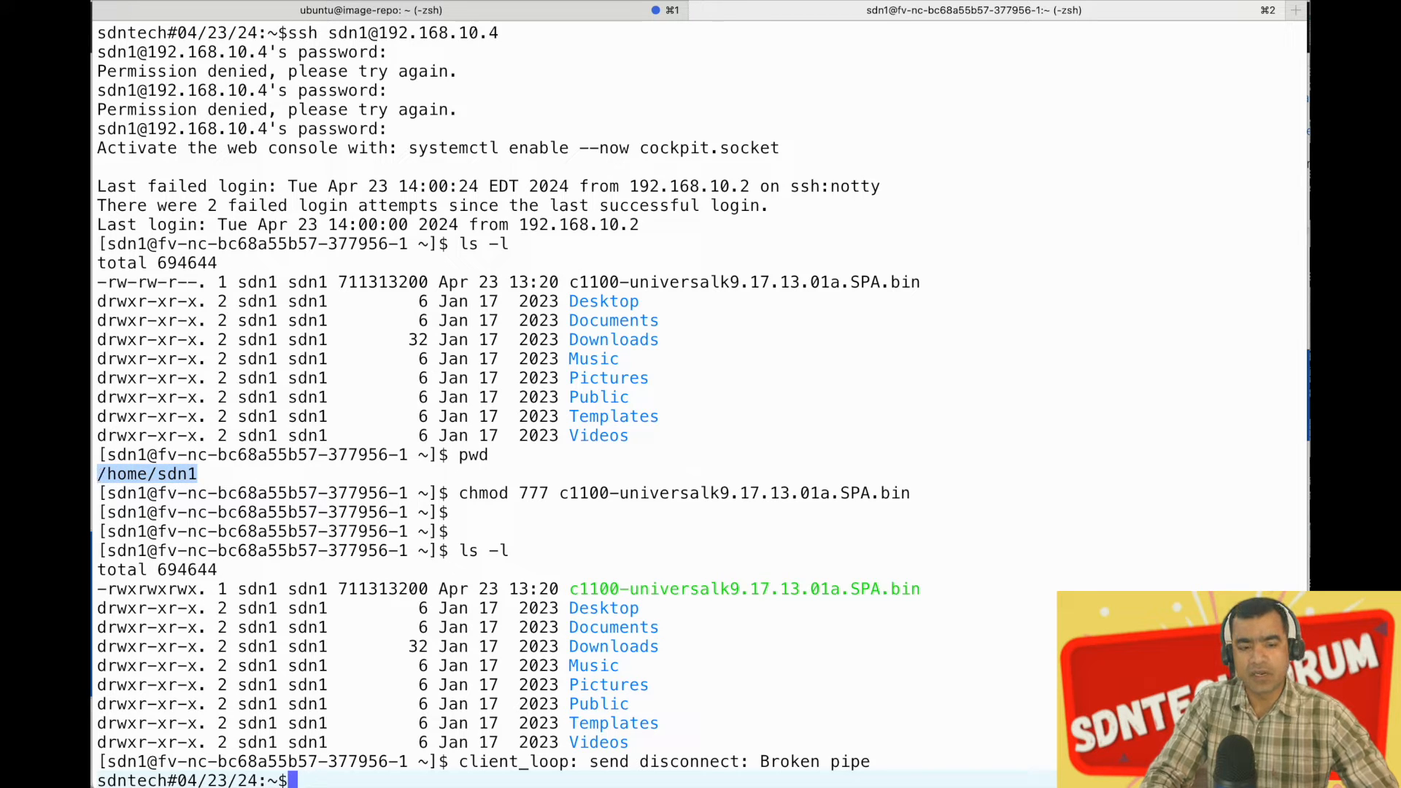
Step: Highlight the image file name in the second terminal listing, and open the latest completed Software Install task's log in Catalyst SD-WAN
left_click_drag(921, 589, 539, 591)
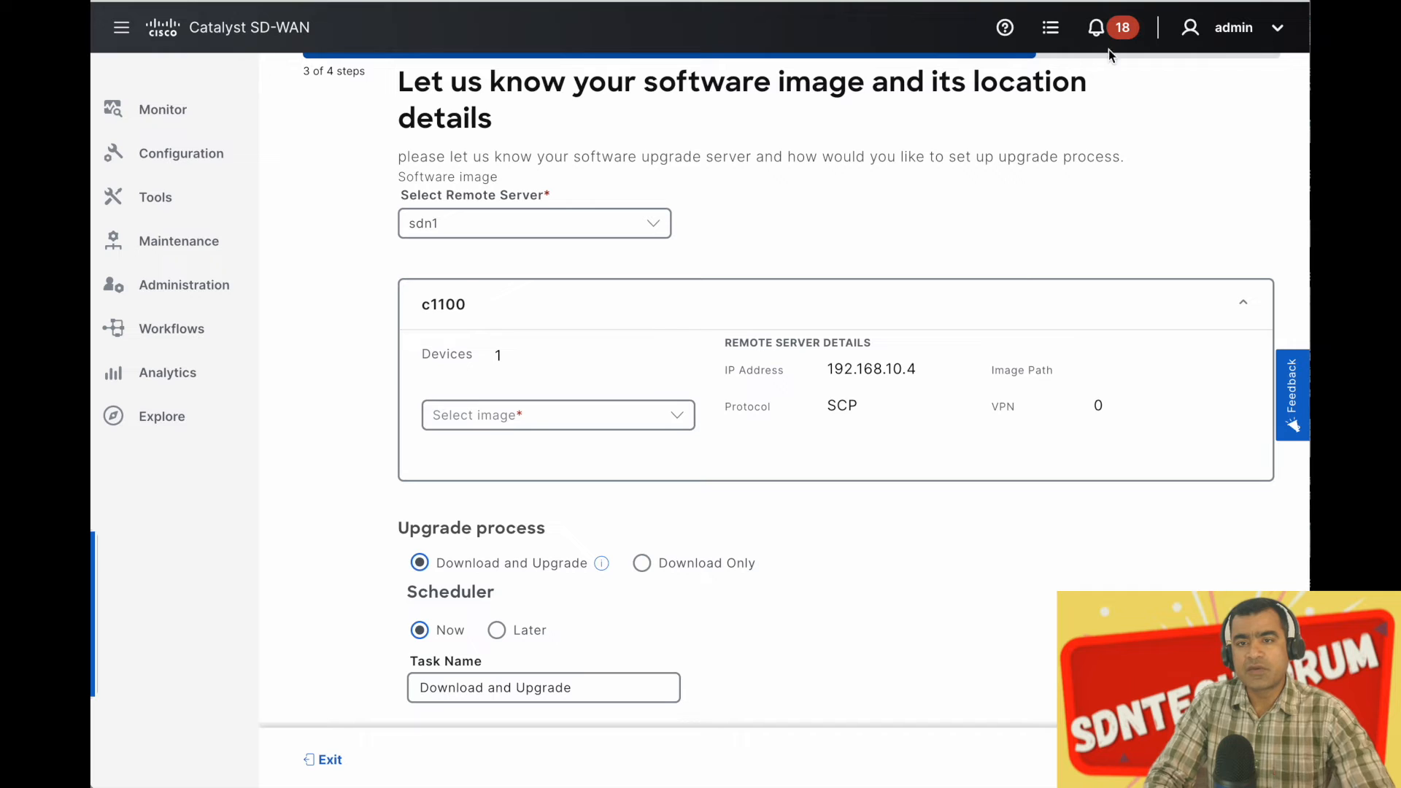
left_click(1051, 30)
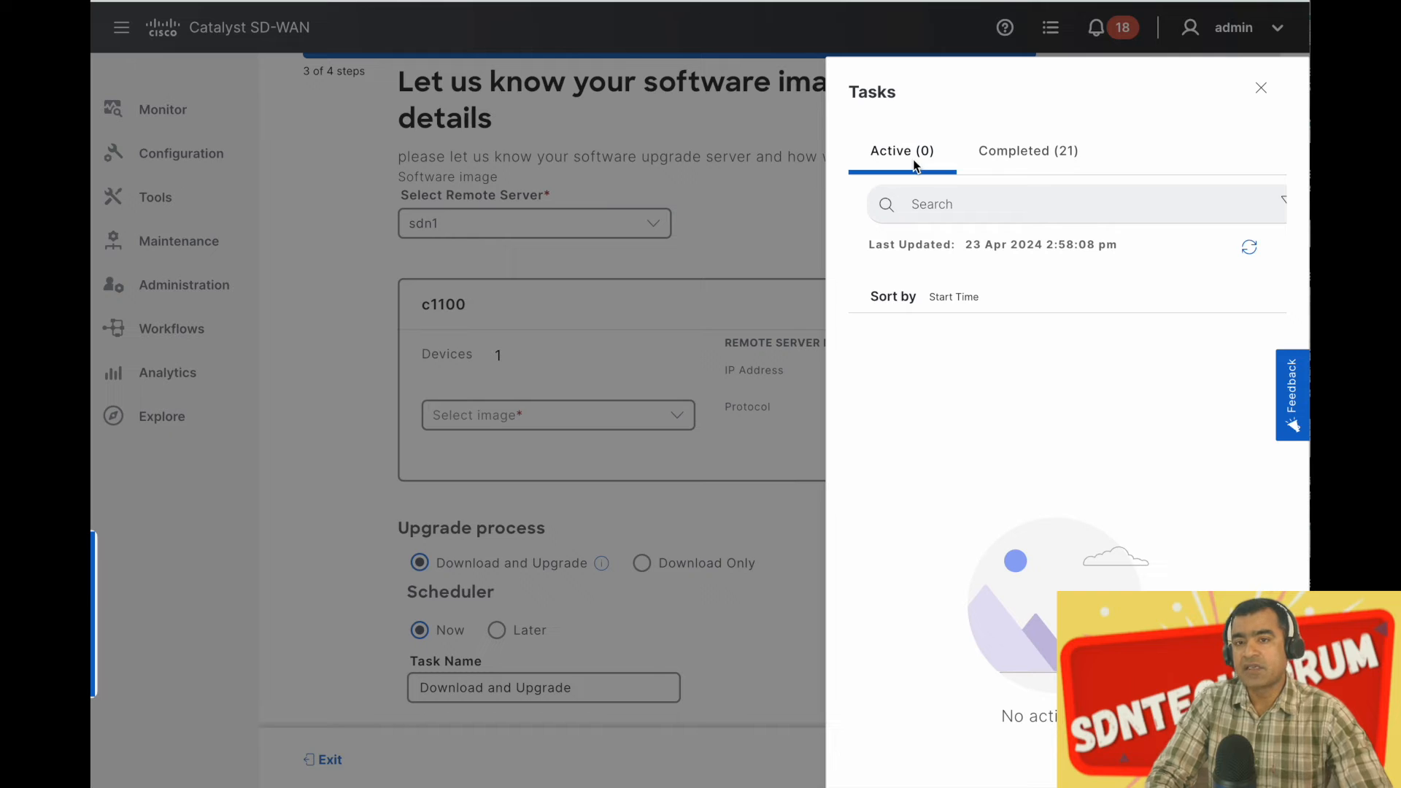
left_click(1012, 154)
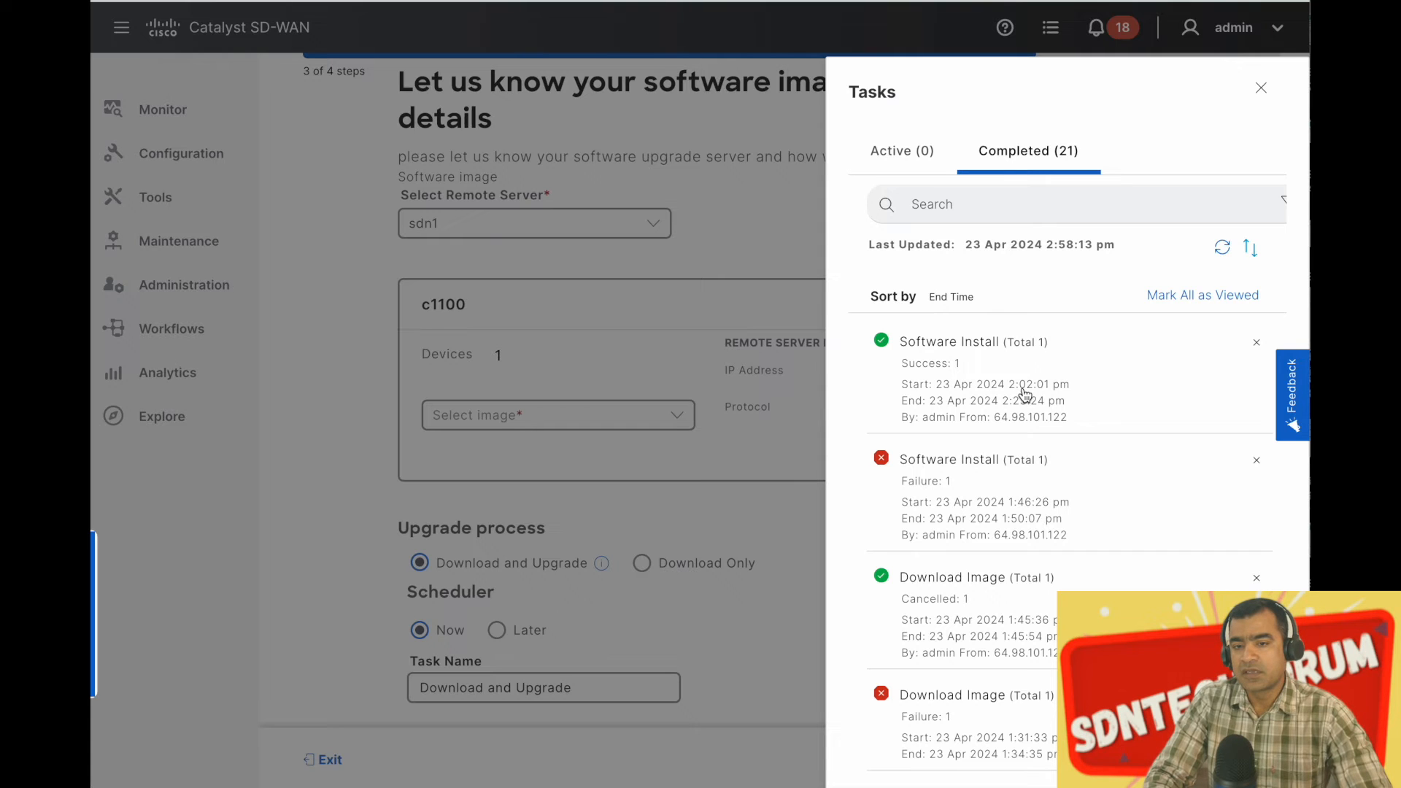
left_click(1024, 395)
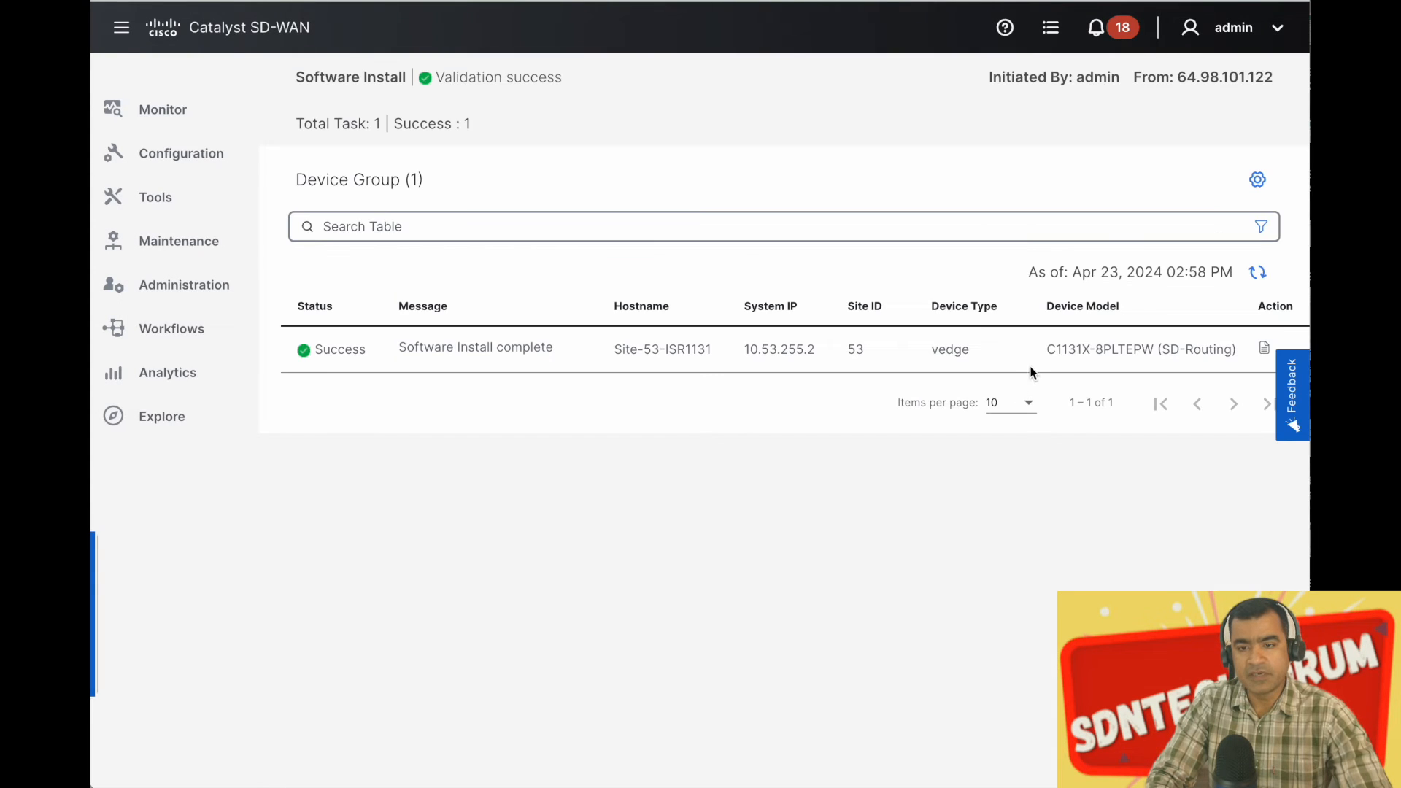
left_click(1263, 349)
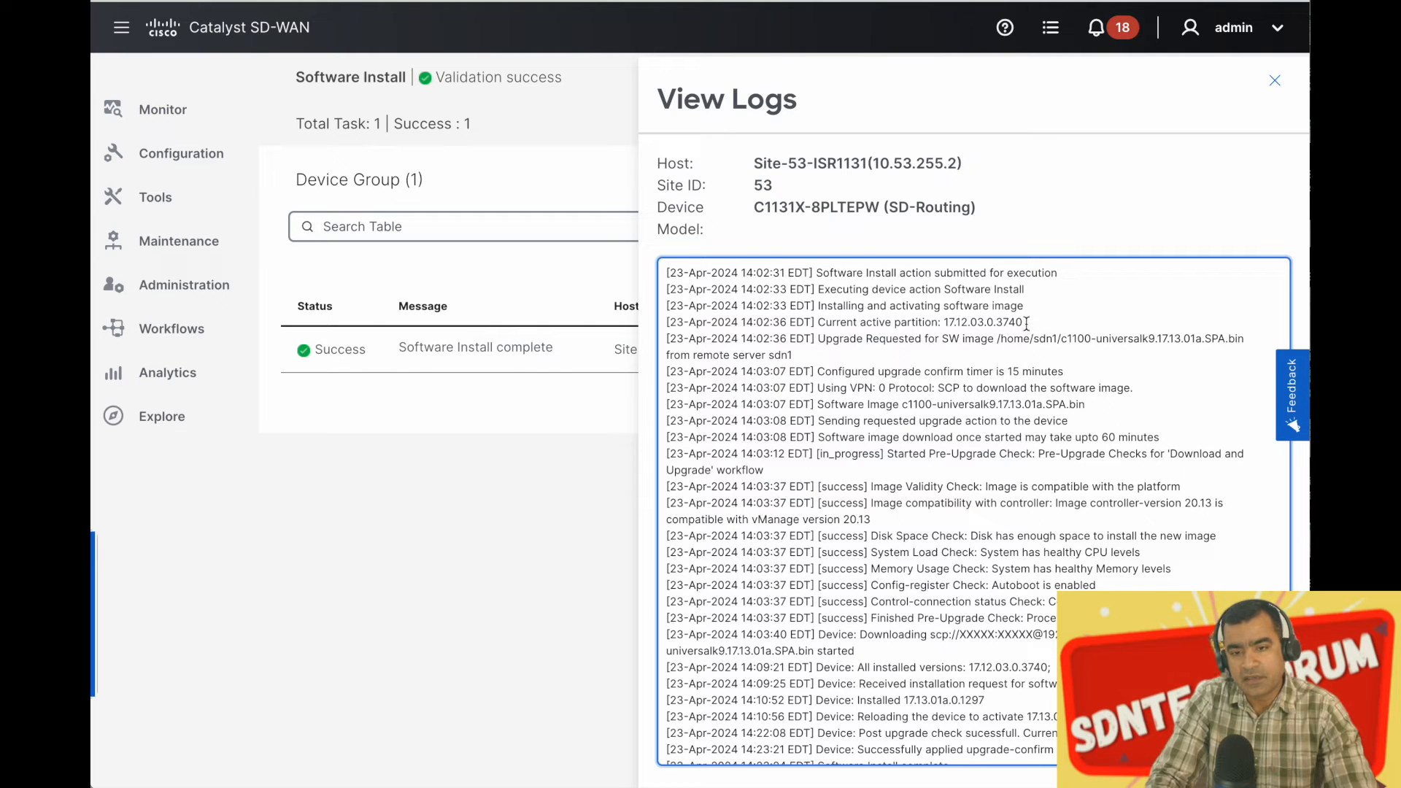
Step: Review the log entries for the requested image path, upgrade confirm timer, VPN and protocol, and software image, highlighting the key values
scroll(949, 343, "down", 1)
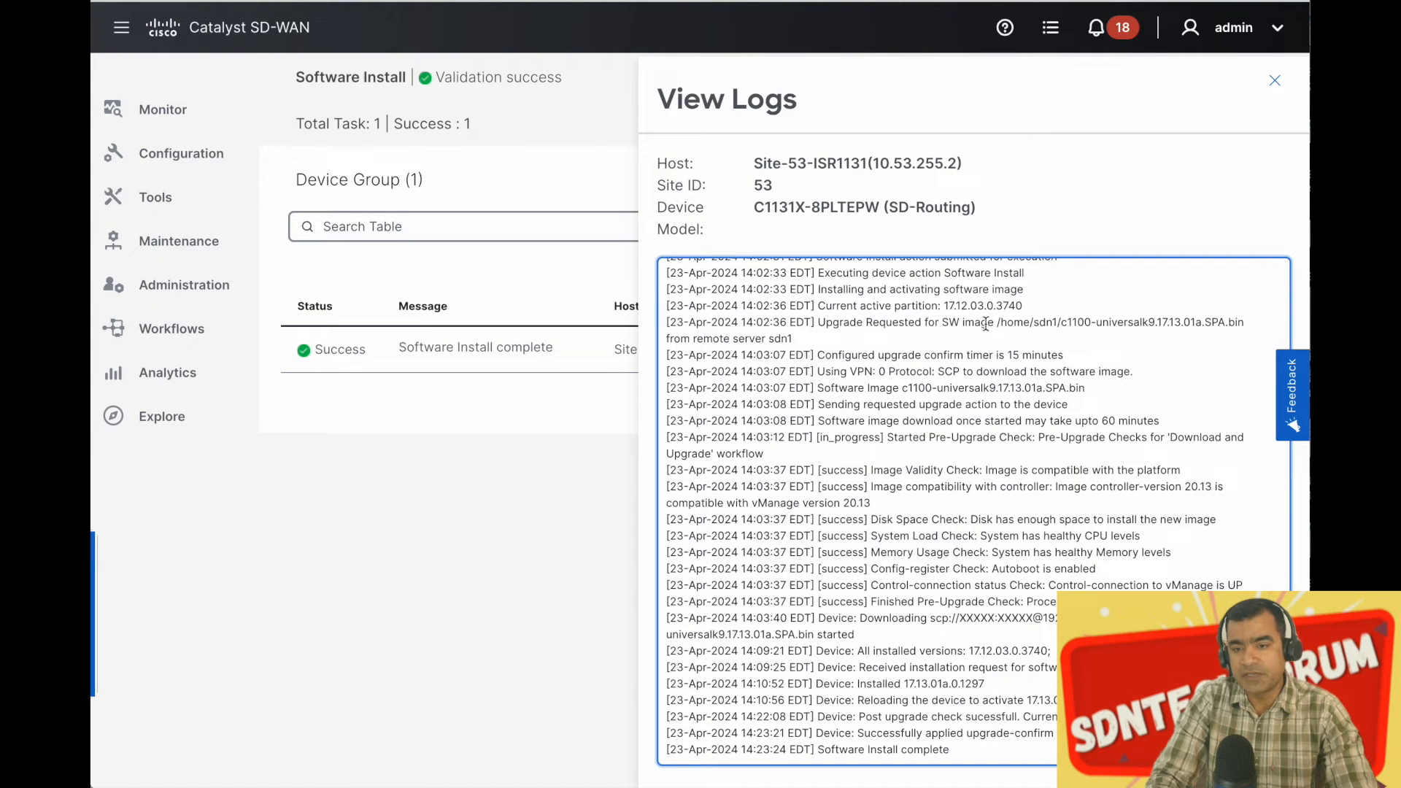
left_click_drag(1211, 322, 1150, 322)
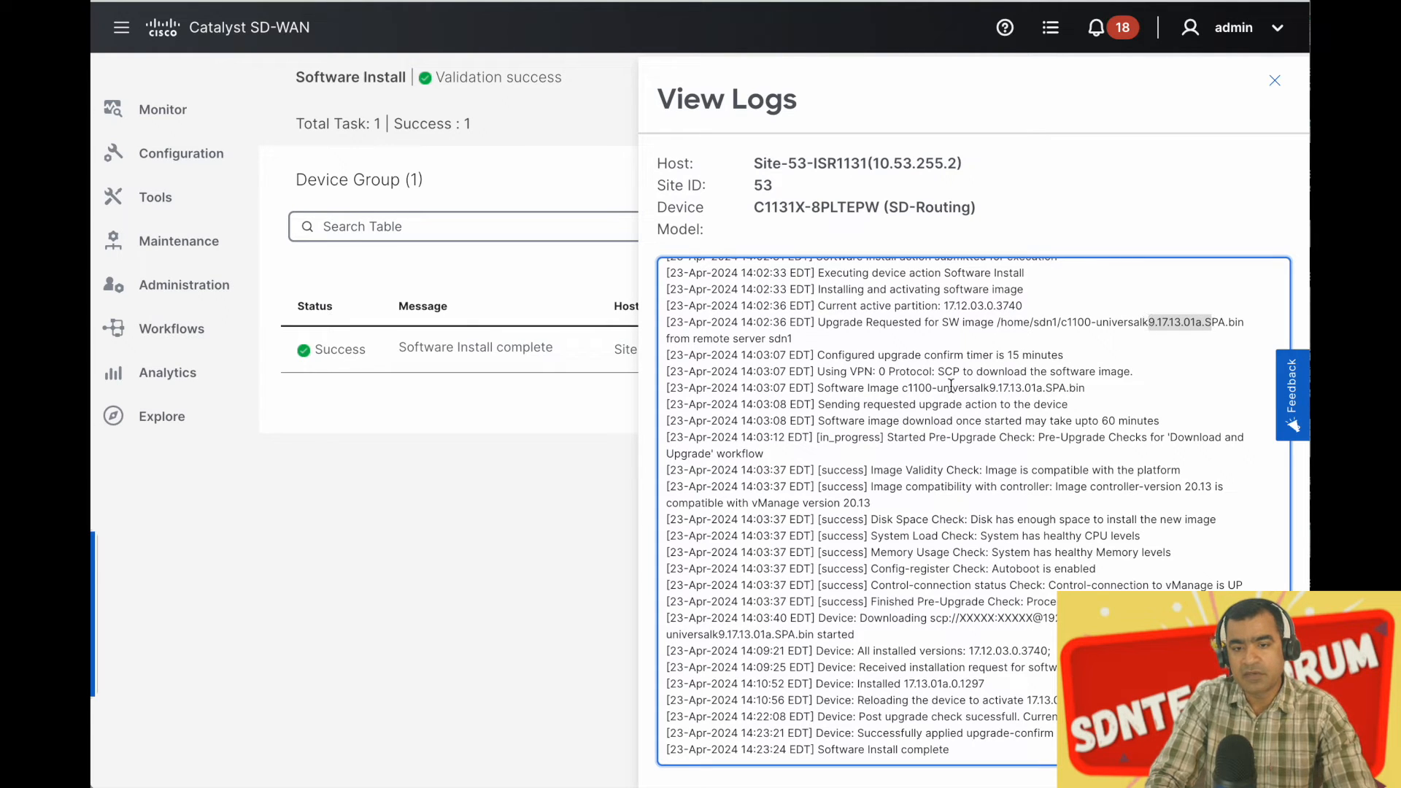
left_click_drag(1063, 355, 996, 350)
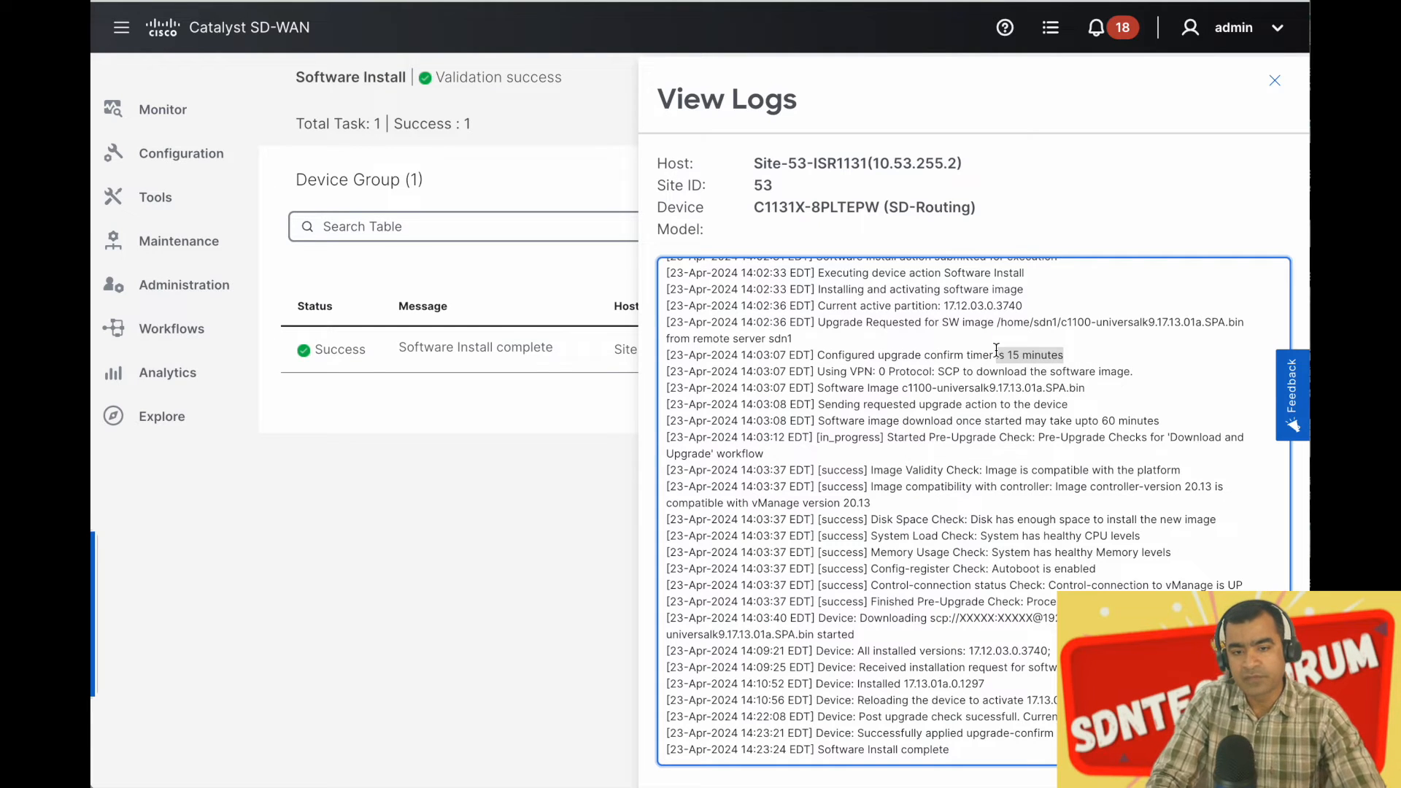
left_click(951, 370)
left_click_drag(886, 390, 926, 394)
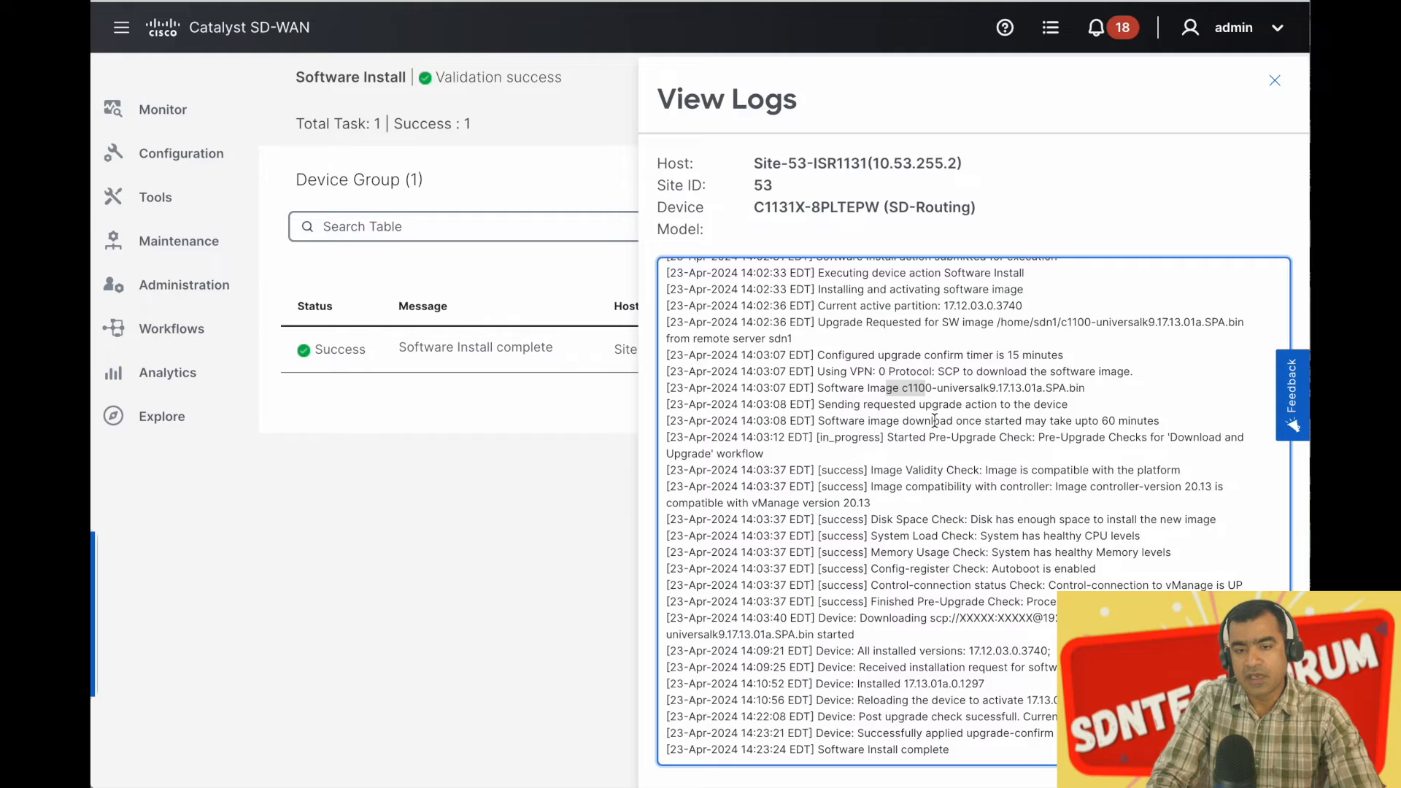
Step: Review the log's pre-upgrade checks, highlighting the image compatibility, disk space, system load and config-register entries
scroll(934, 421, "down", 1)
left_click_drag(930, 427, 954, 429)
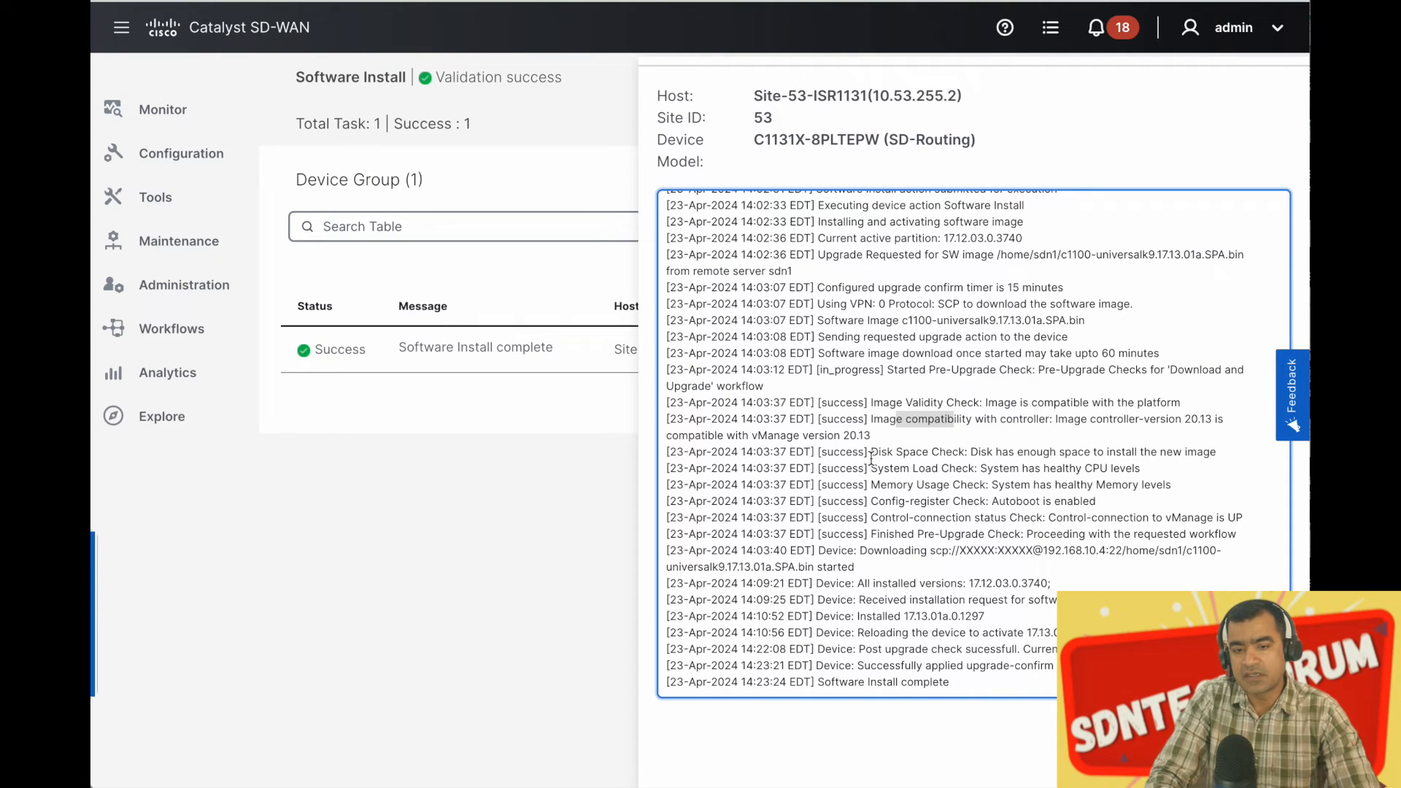
left_click_drag(870, 452, 939, 468)
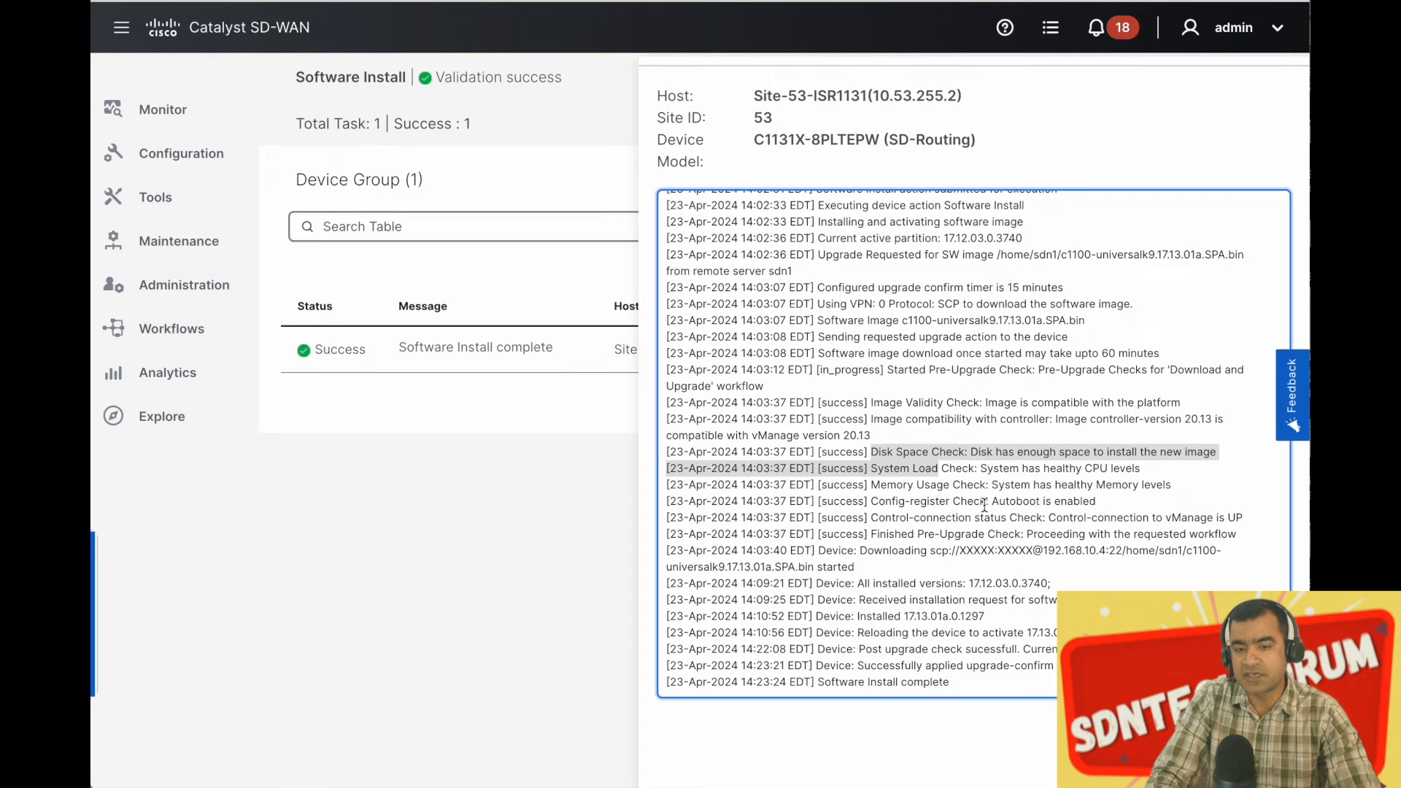
left_click_drag(986, 502, 911, 502)
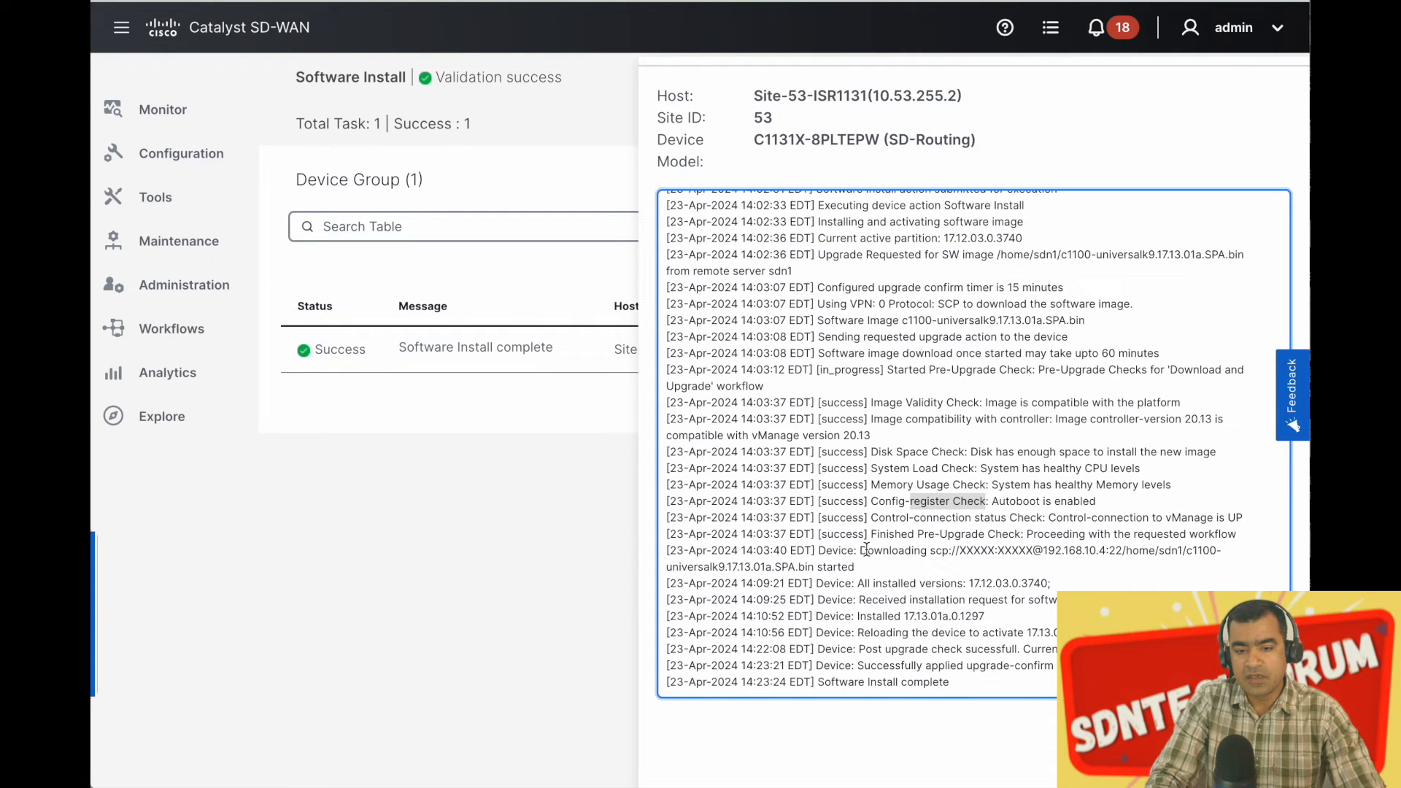
Step: Examine the log entries for the SCP image download, device reload for activation, and end of the software install, highlighting them
left_click_drag(863, 551, 903, 559)
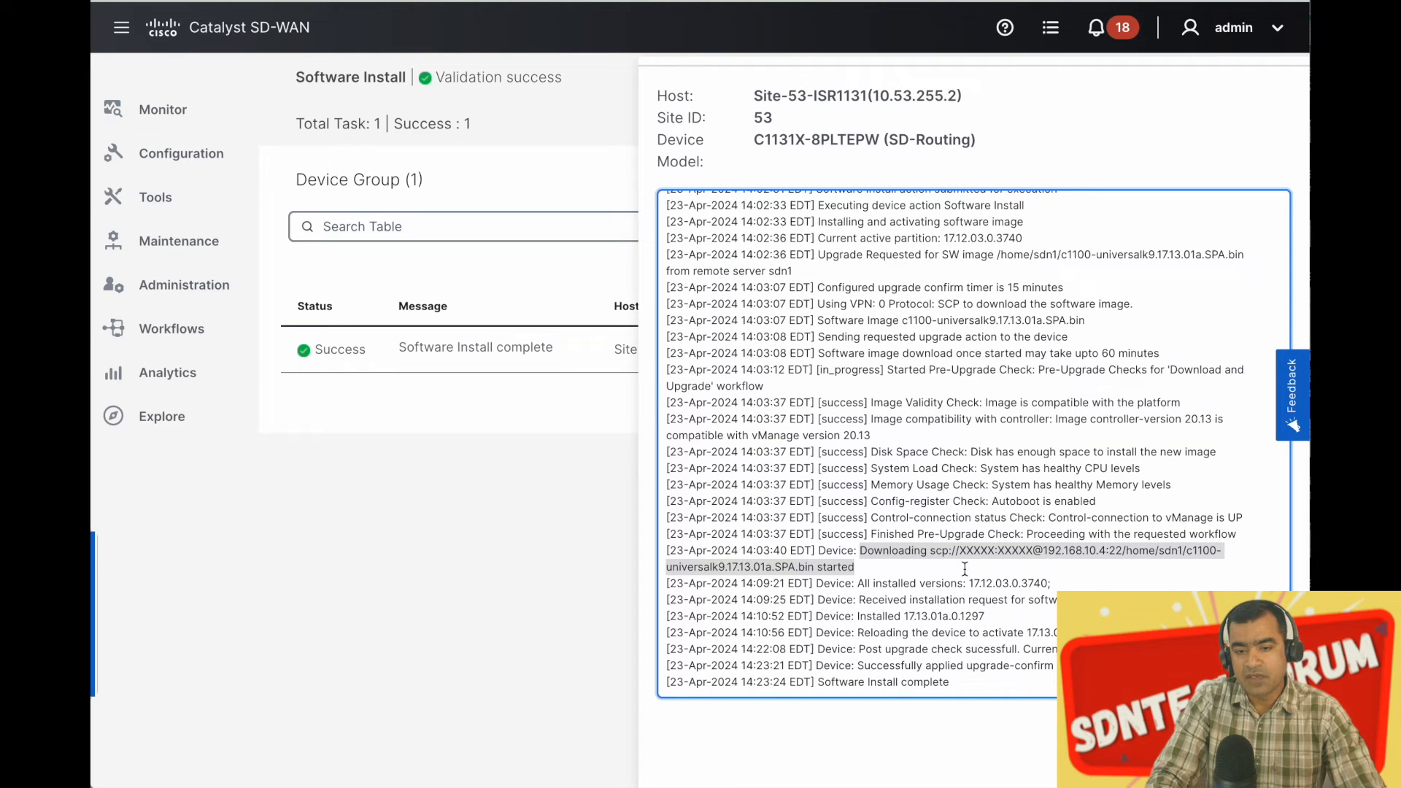
left_click(937, 569)
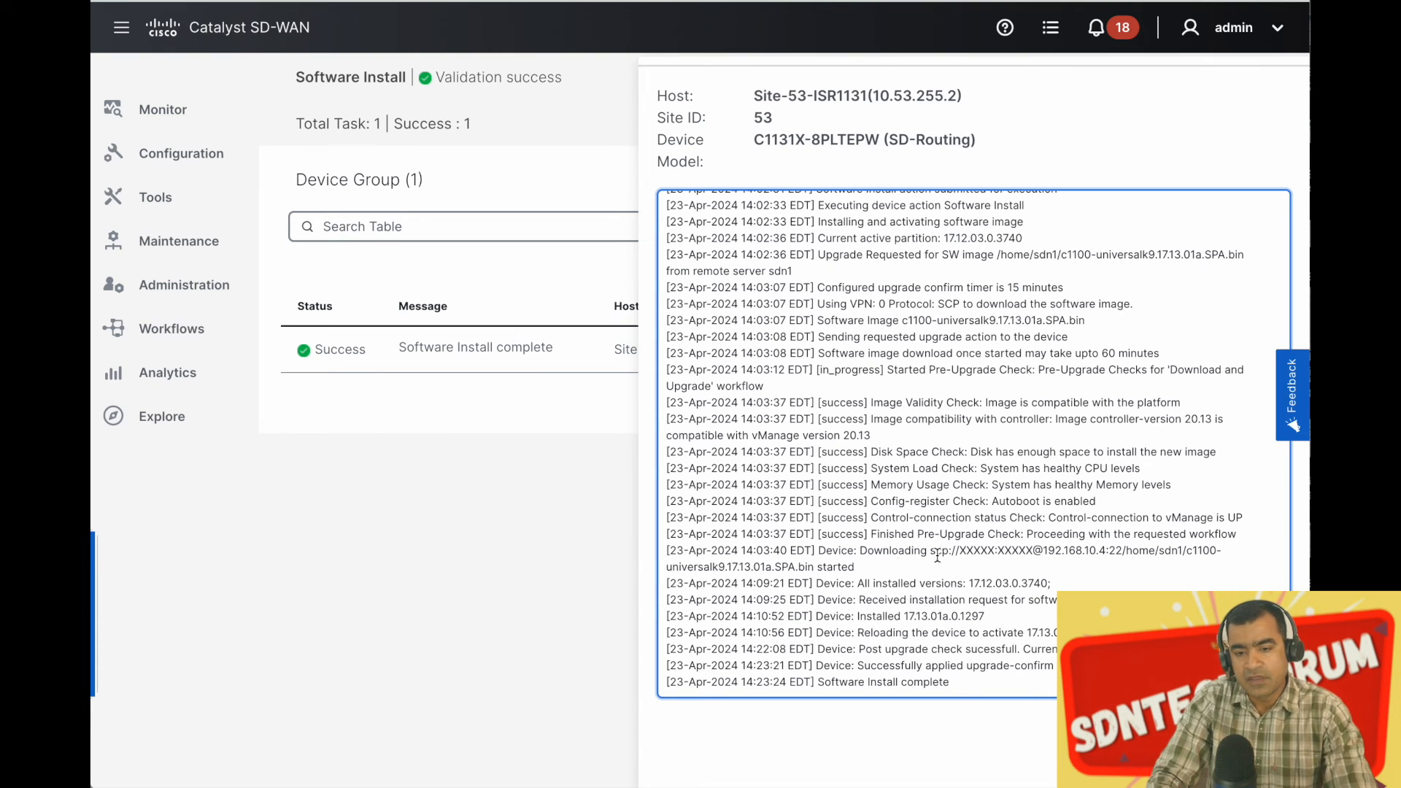
left_click_drag(860, 551, 1004, 595)
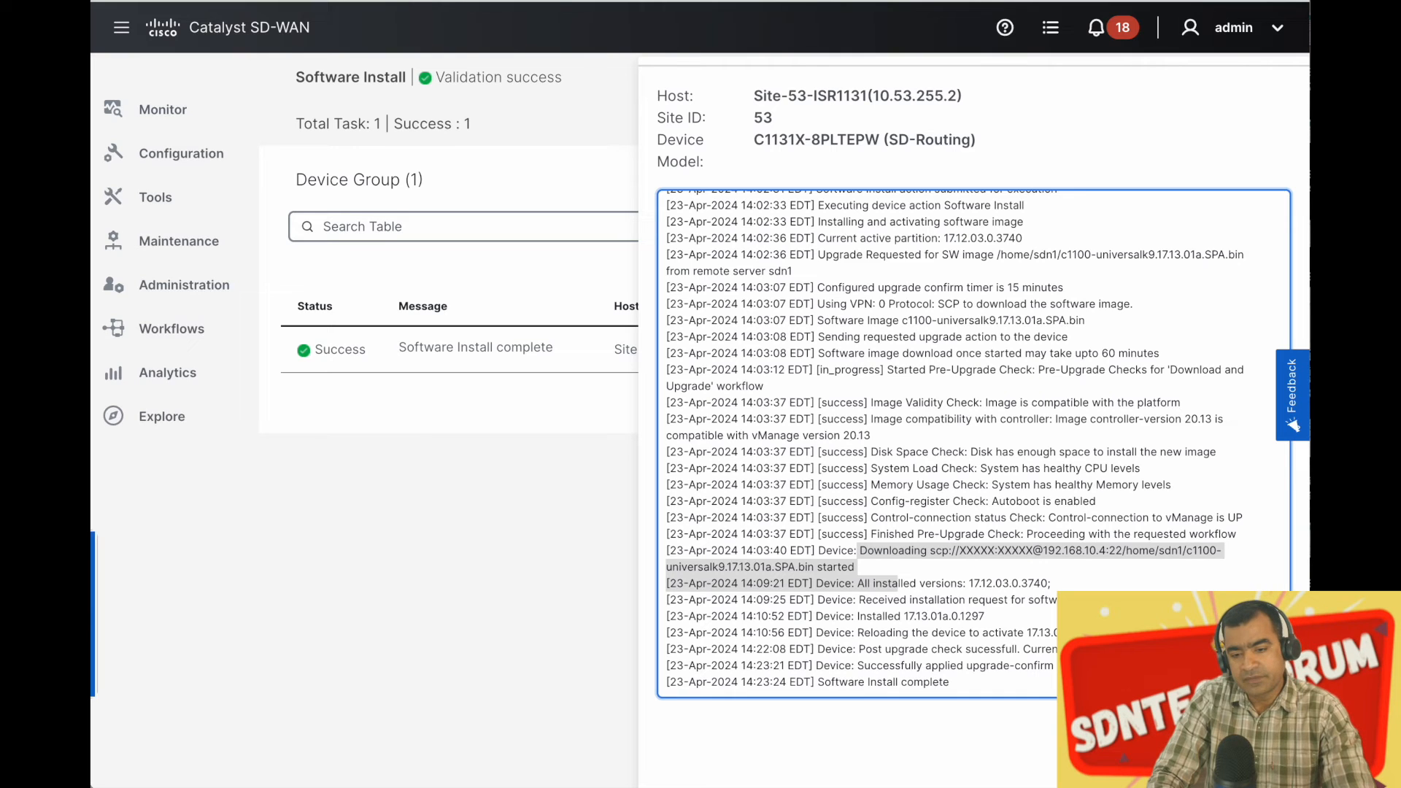
left_click(1025, 632)
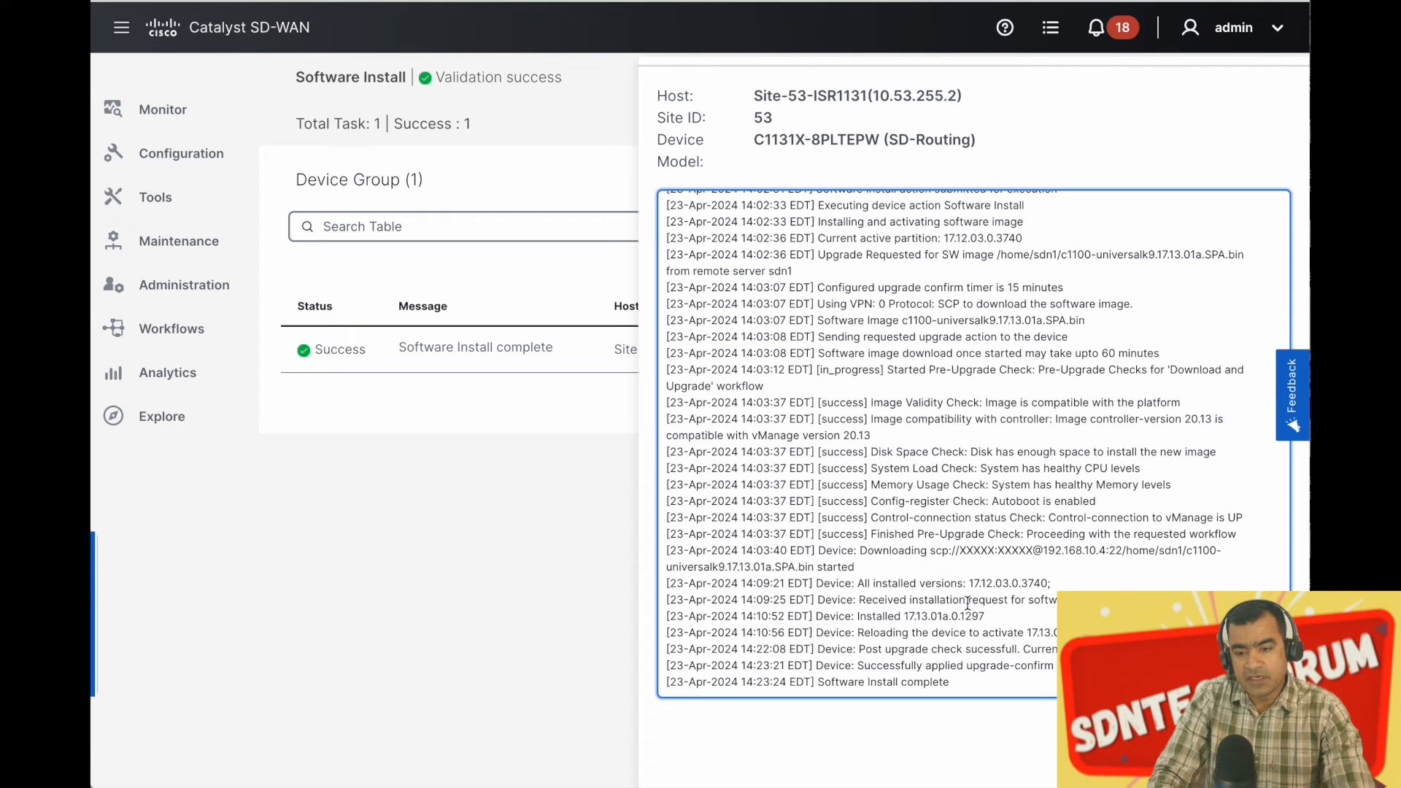
left_click_drag(1024, 631, 994, 632)
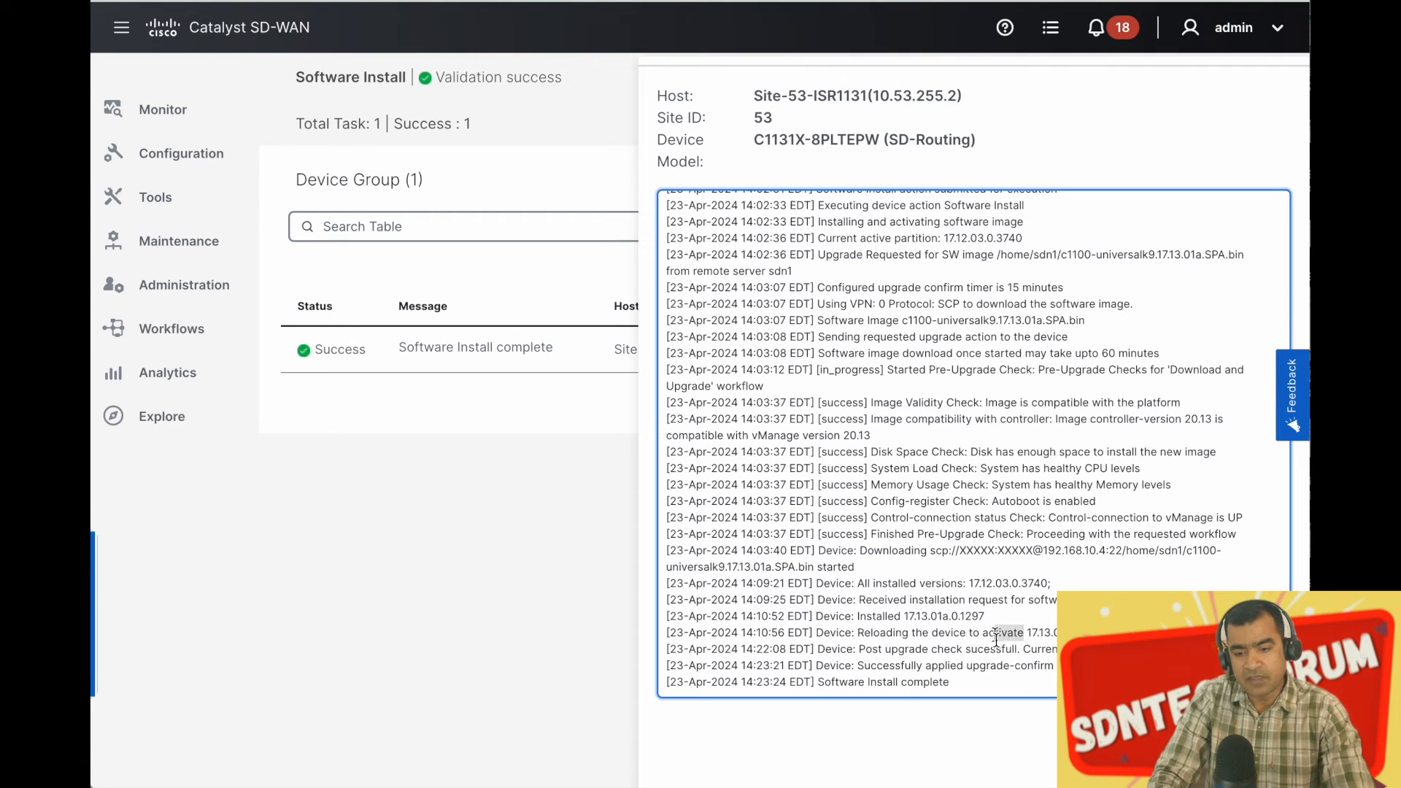
left_click_drag(950, 683, 896, 683)
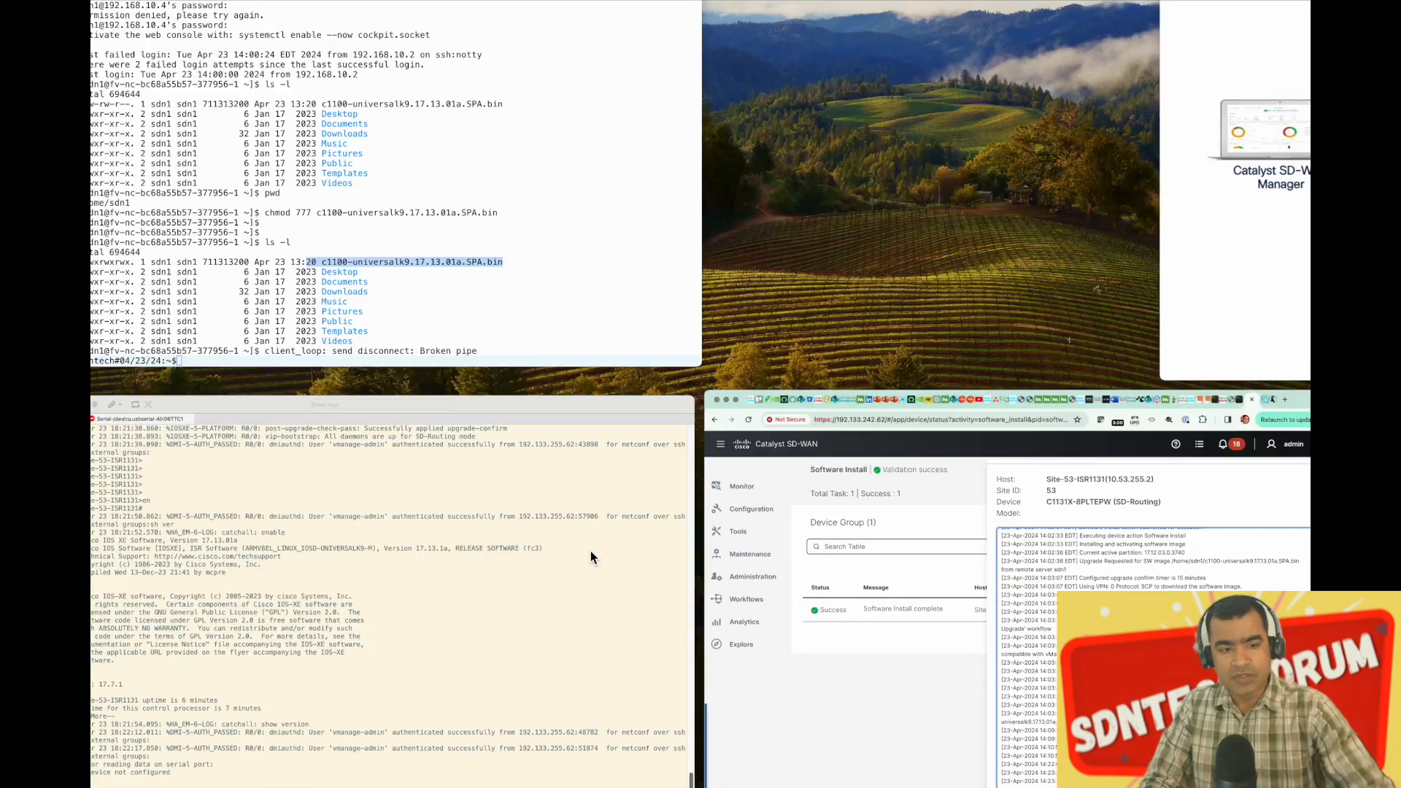
Step: Switch to the serial console session of Site-53-ISR1131 and look back through its control-connection and configuration sync messages
scroll(816, 521, "up", 6)
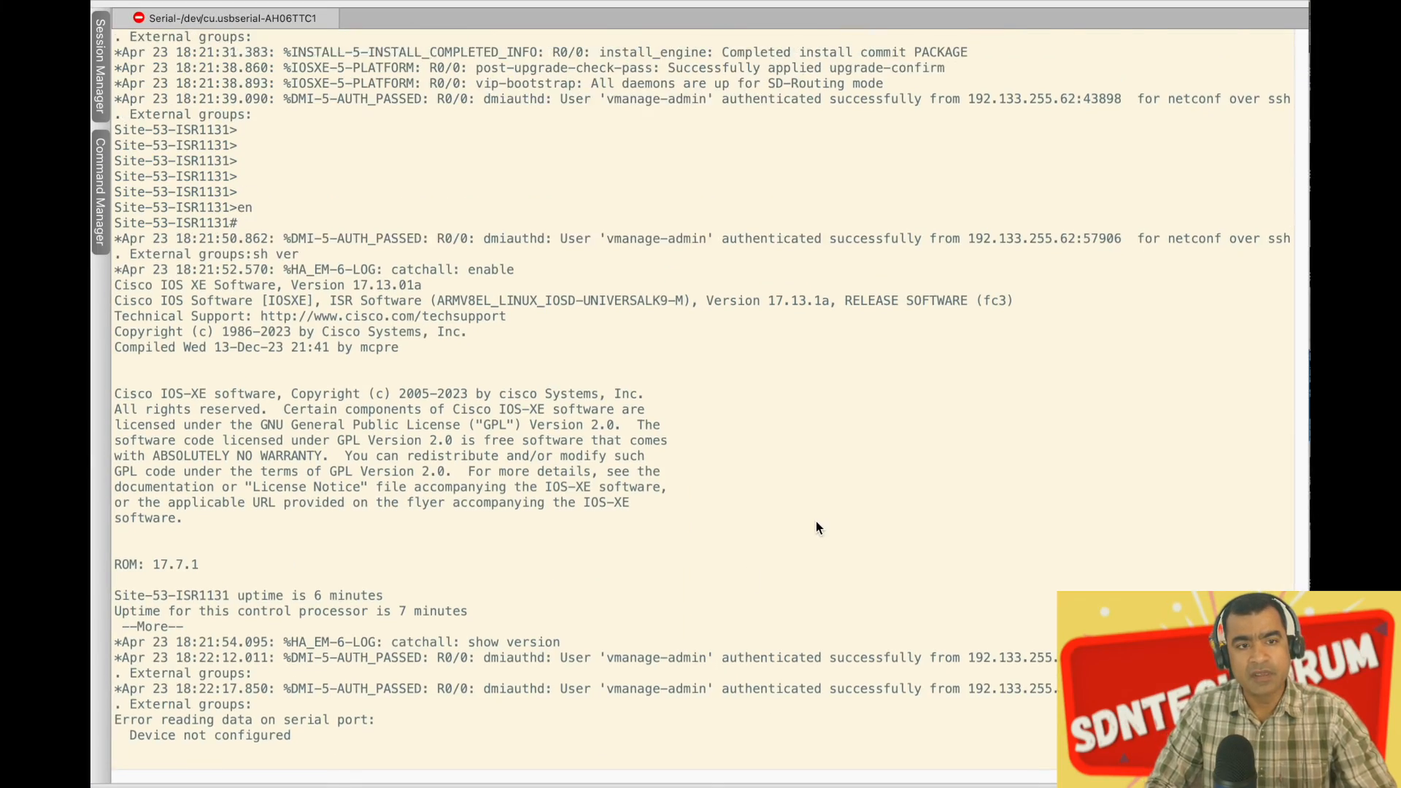
scroll(816, 521, "up", 12)
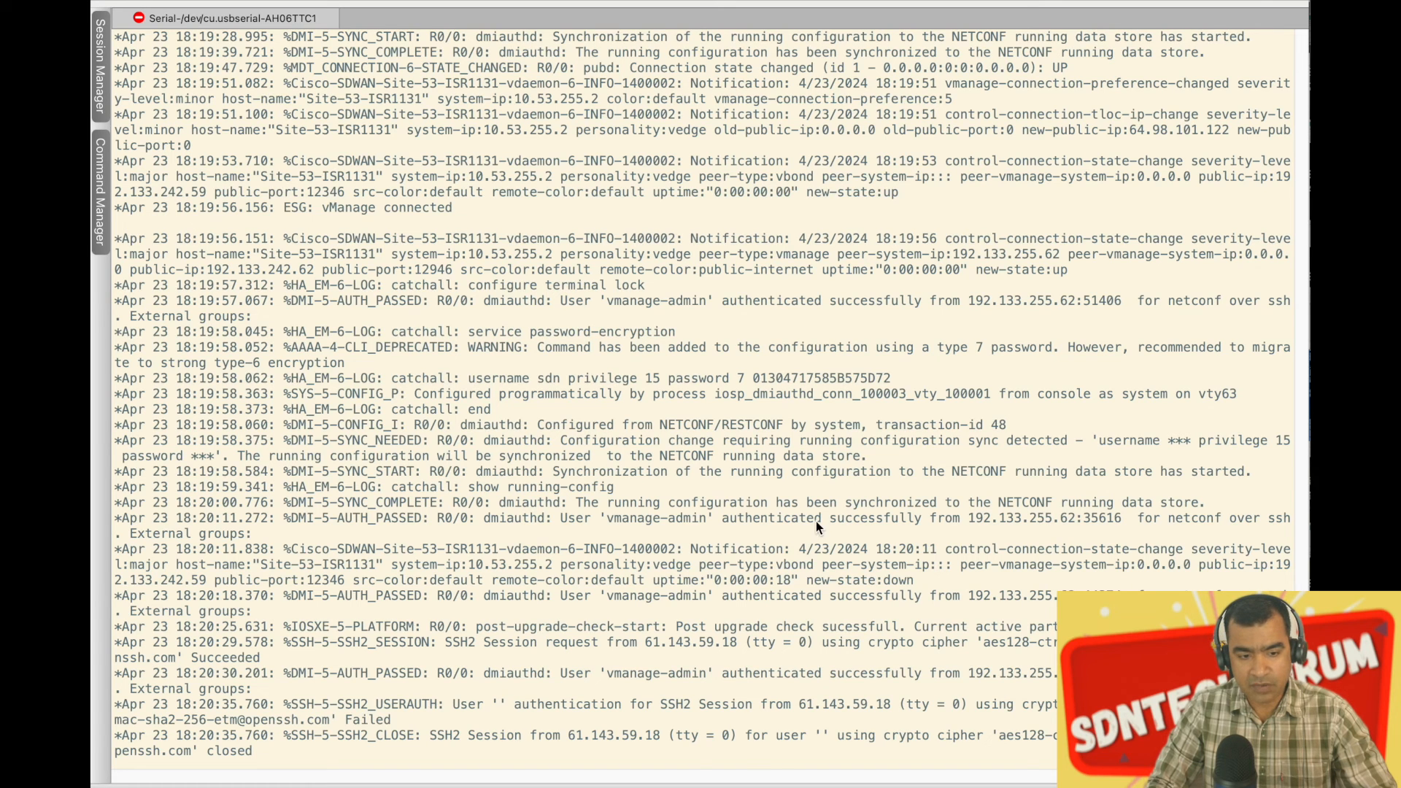
scroll(816, 521, "up", 3)
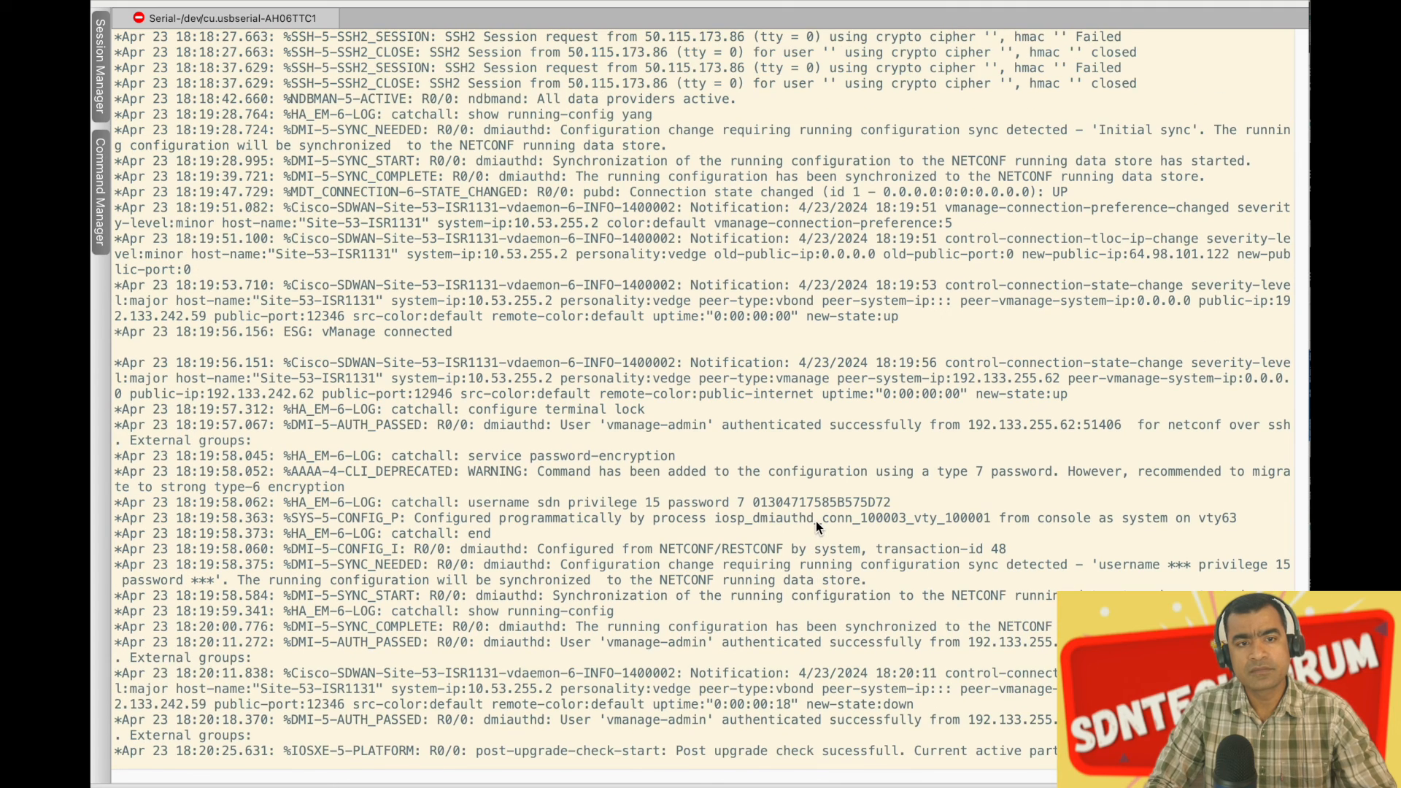
scroll(816, 521, "up", 3)
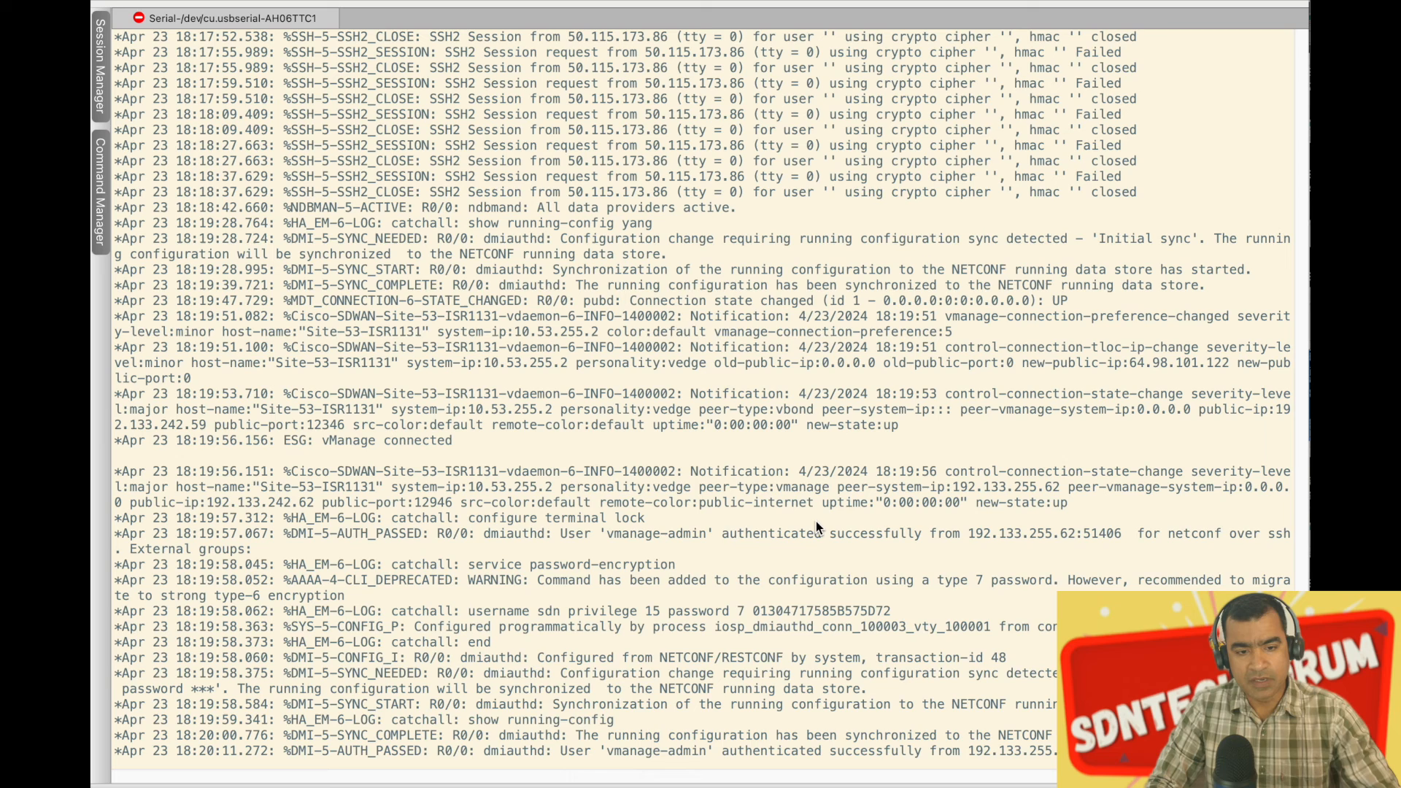
scroll(816, 521, "up", 2)
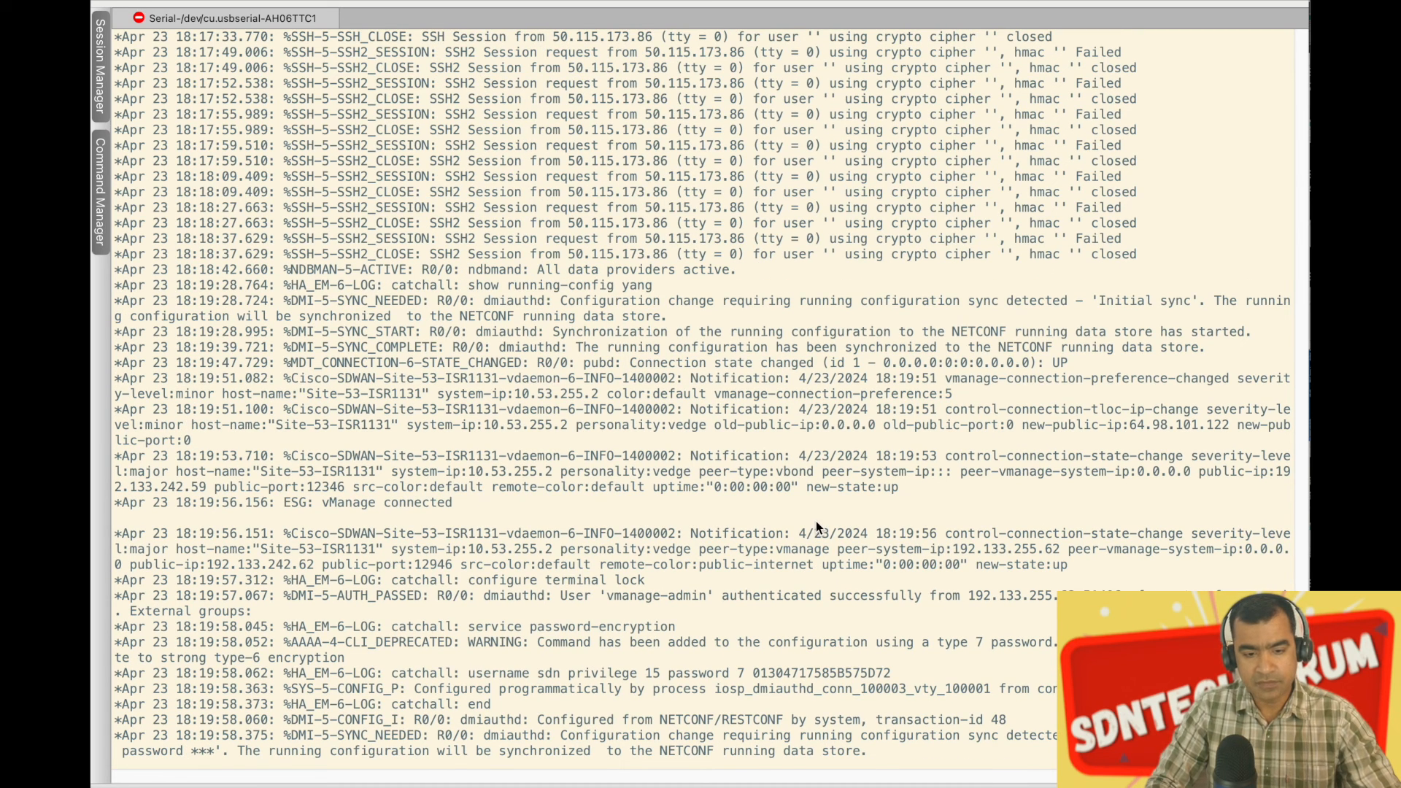
Step: Follow the console log forward to the post-upgrade messages and highlight the start and completion entries of the install commit
scroll(816, 521, "down", 4)
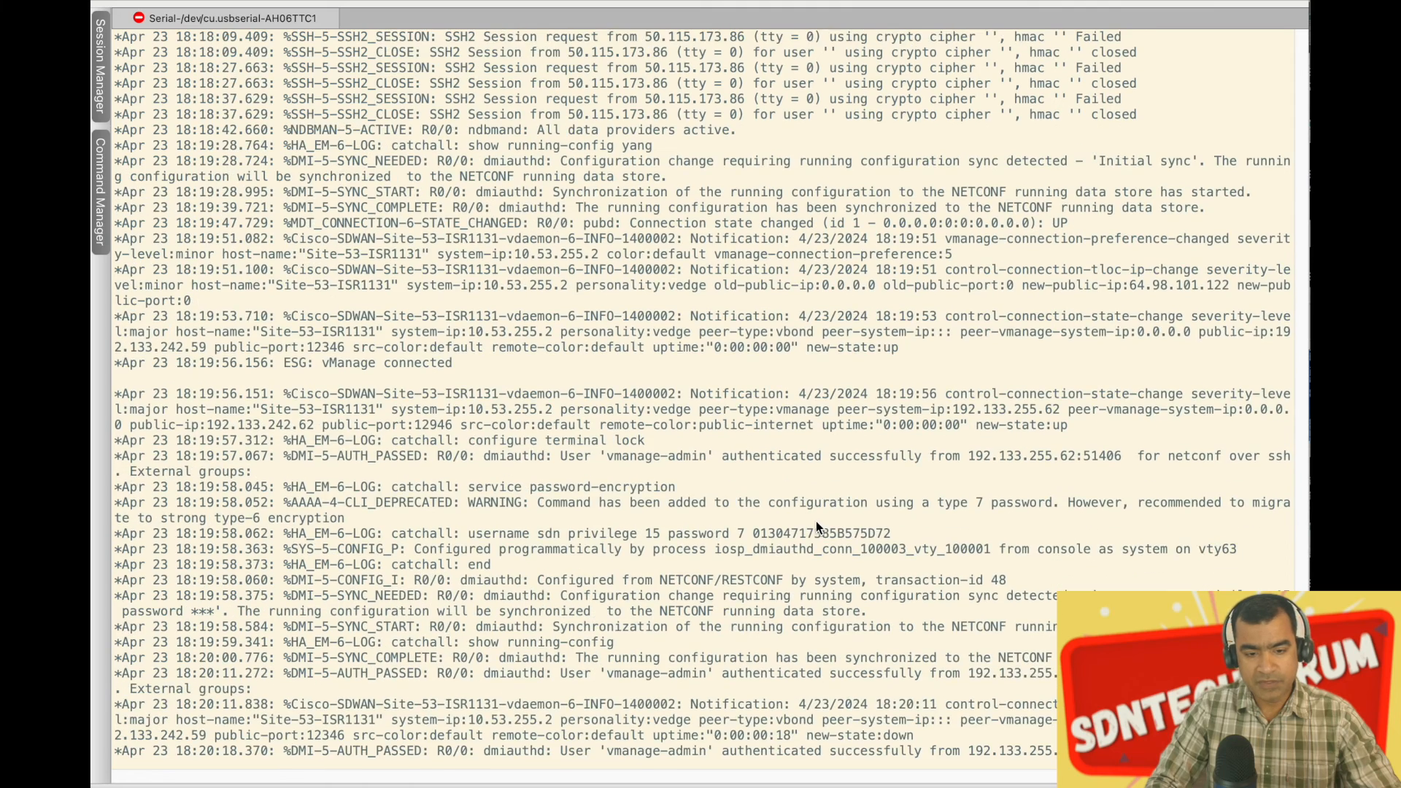
scroll(816, 521, "down", 2)
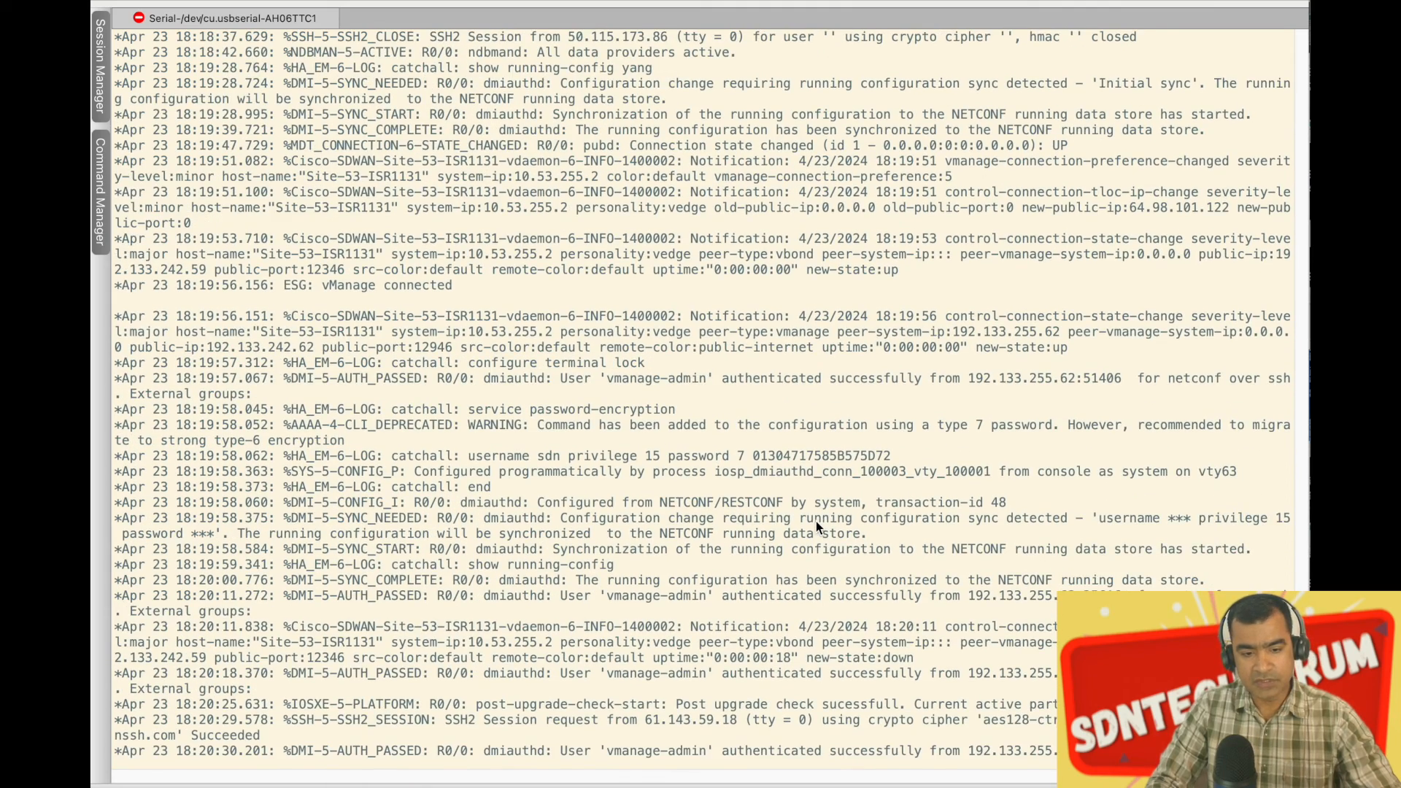
scroll(816, 520, "down", 2)
scroll(815, 521, "down", 2)
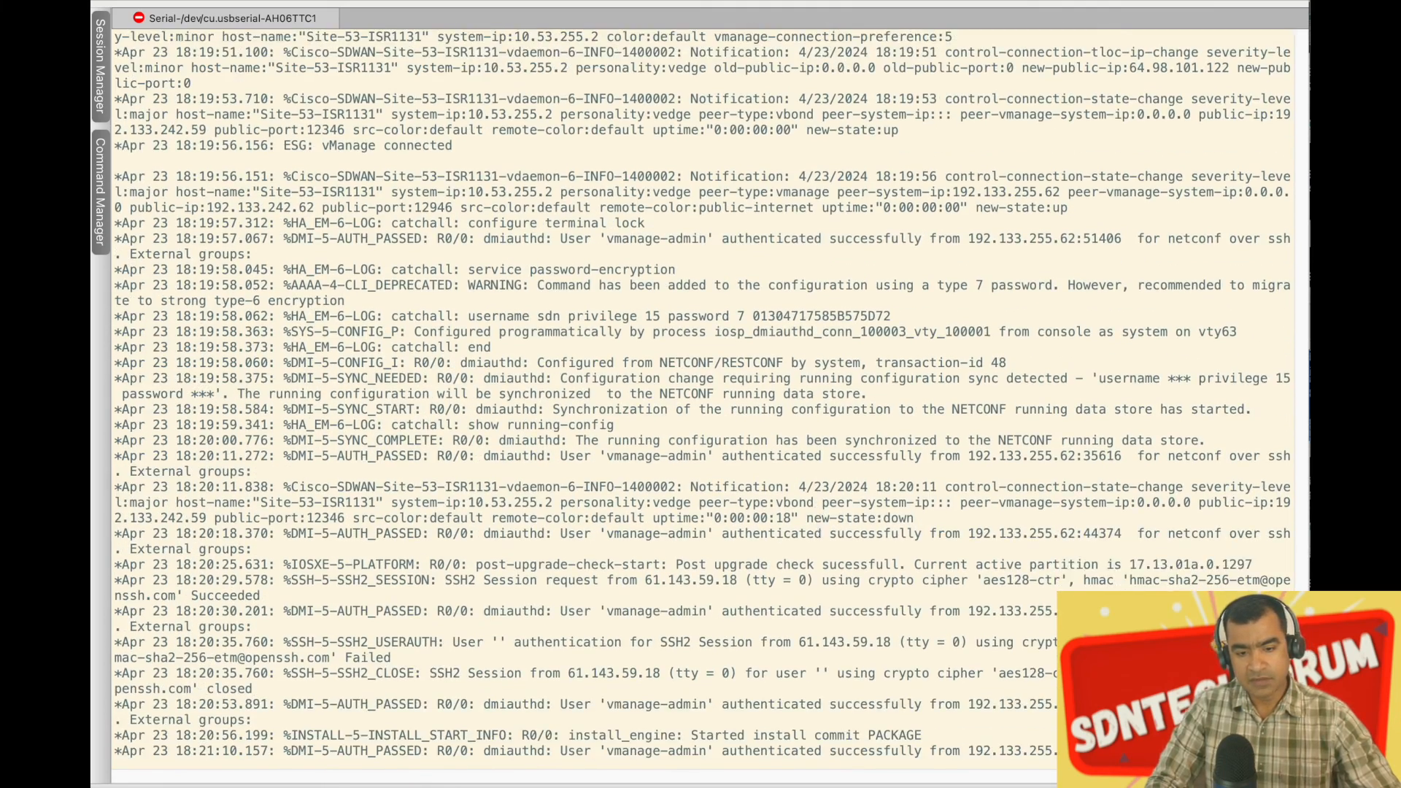
scroll(815, 521, "down", 2)
scroll(815, 521, "down", 2)
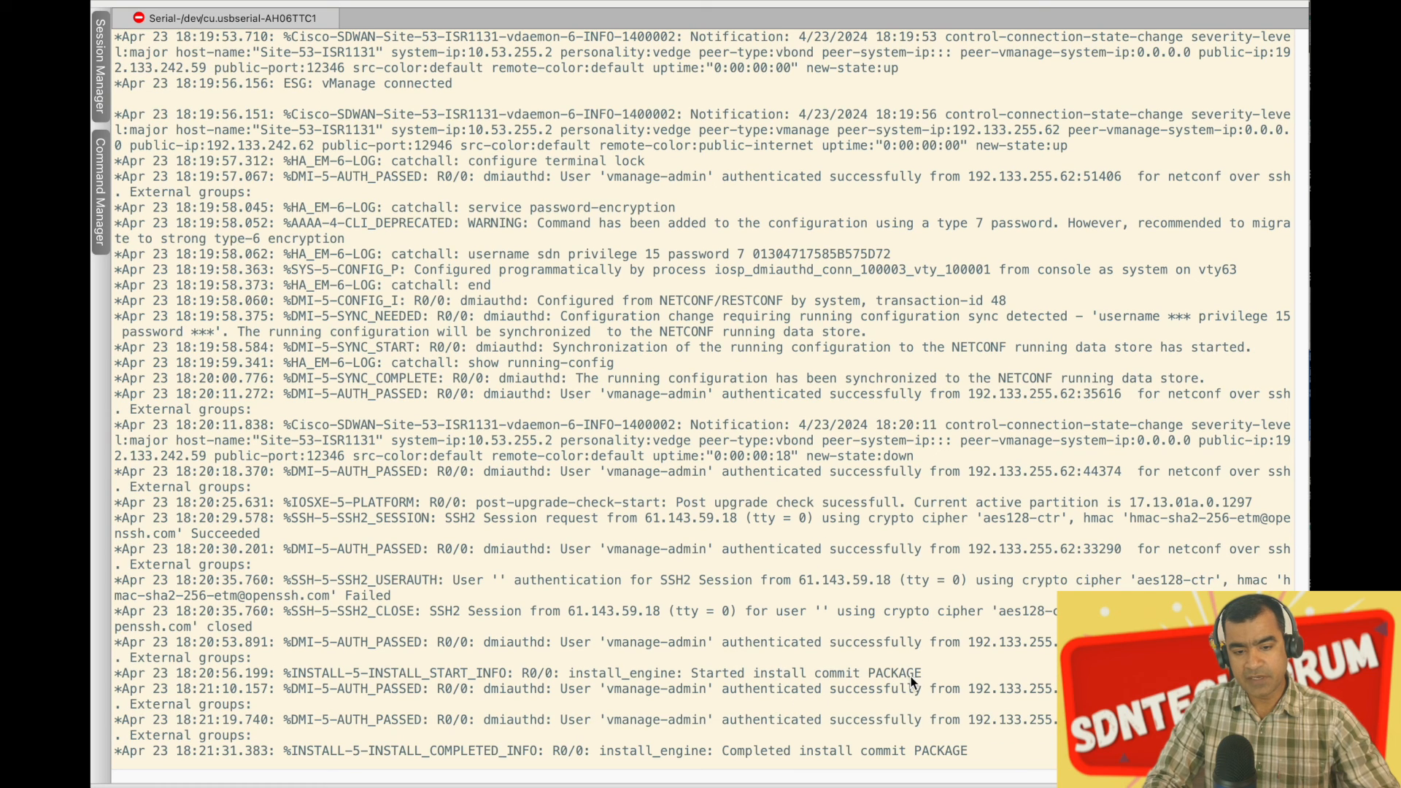
left_click_drag(730, 678, 709, 676)
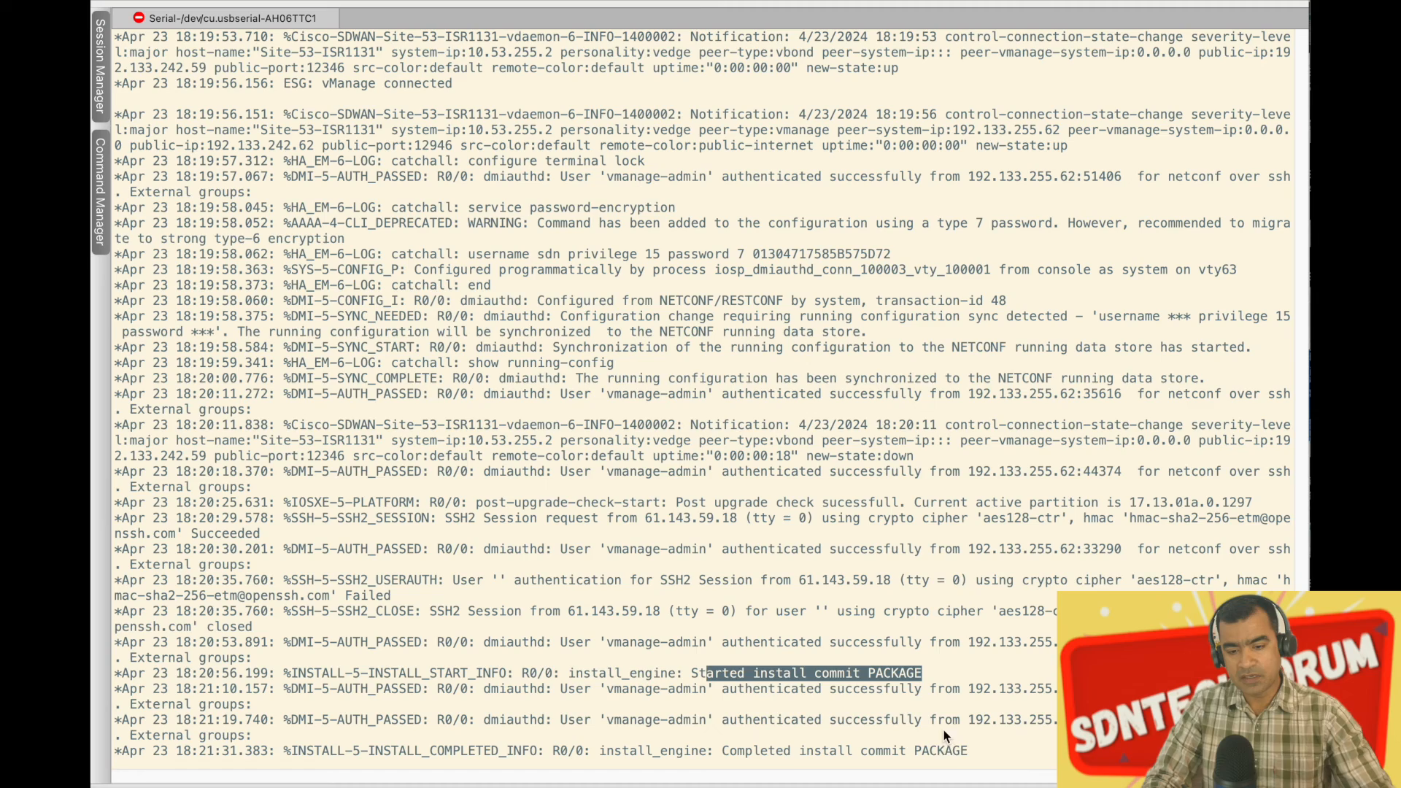
left_click_drag(957, 751, 760, 750)
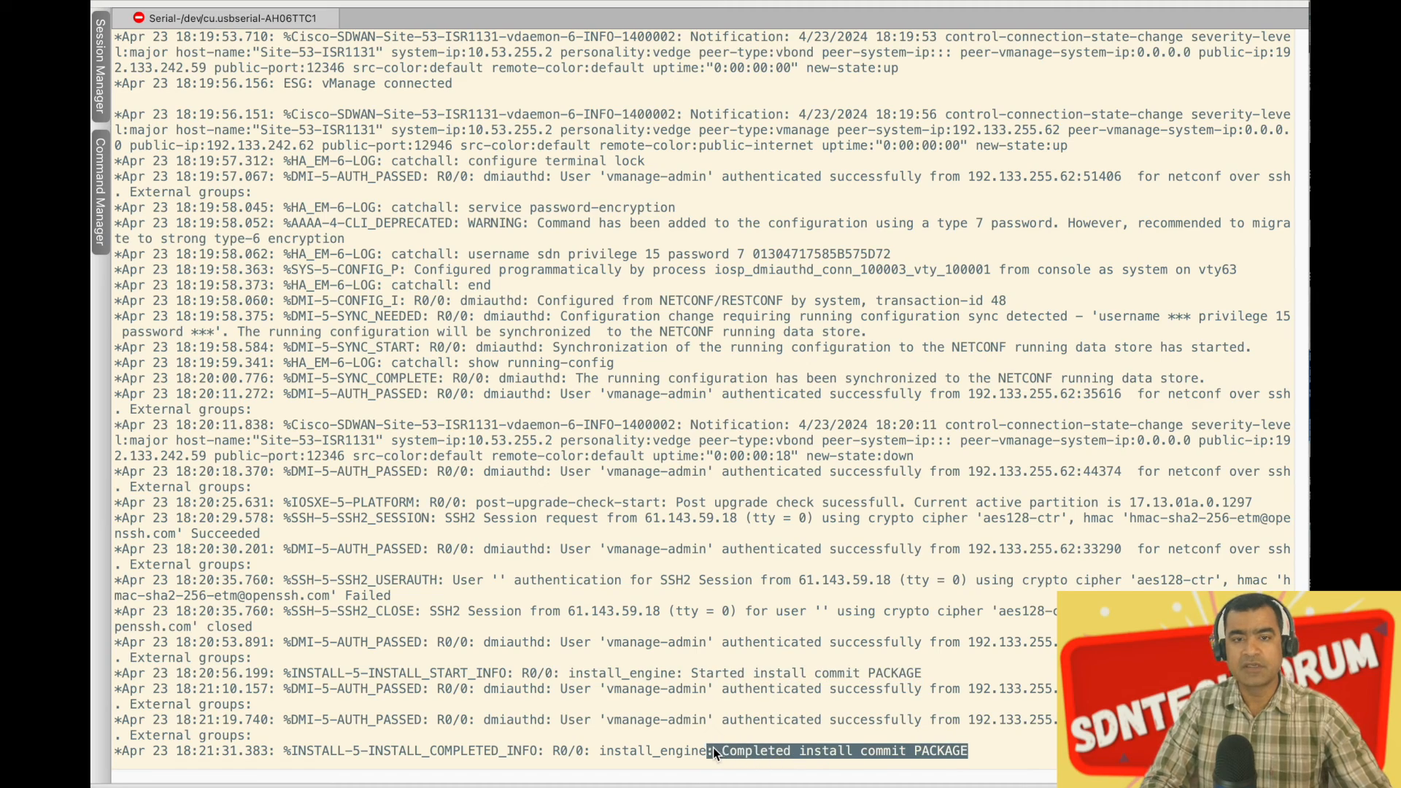
Step: Find the show version output in the console log and highlight the Cisco IOS XE software version
scroll(973, 383, "up", 3)
scroll(974, 383, "down", 15)
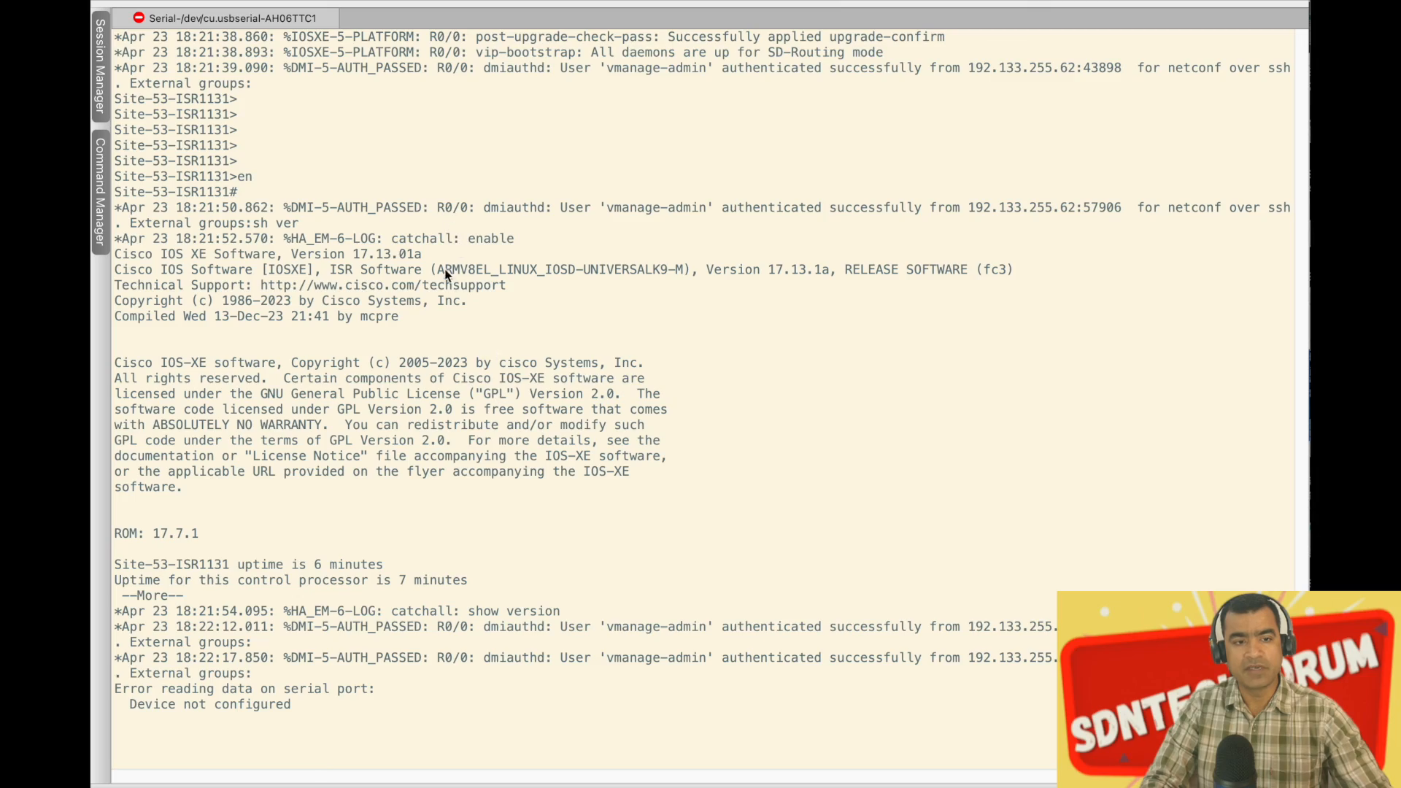
left_click_drag(404, 258, 315, 252)
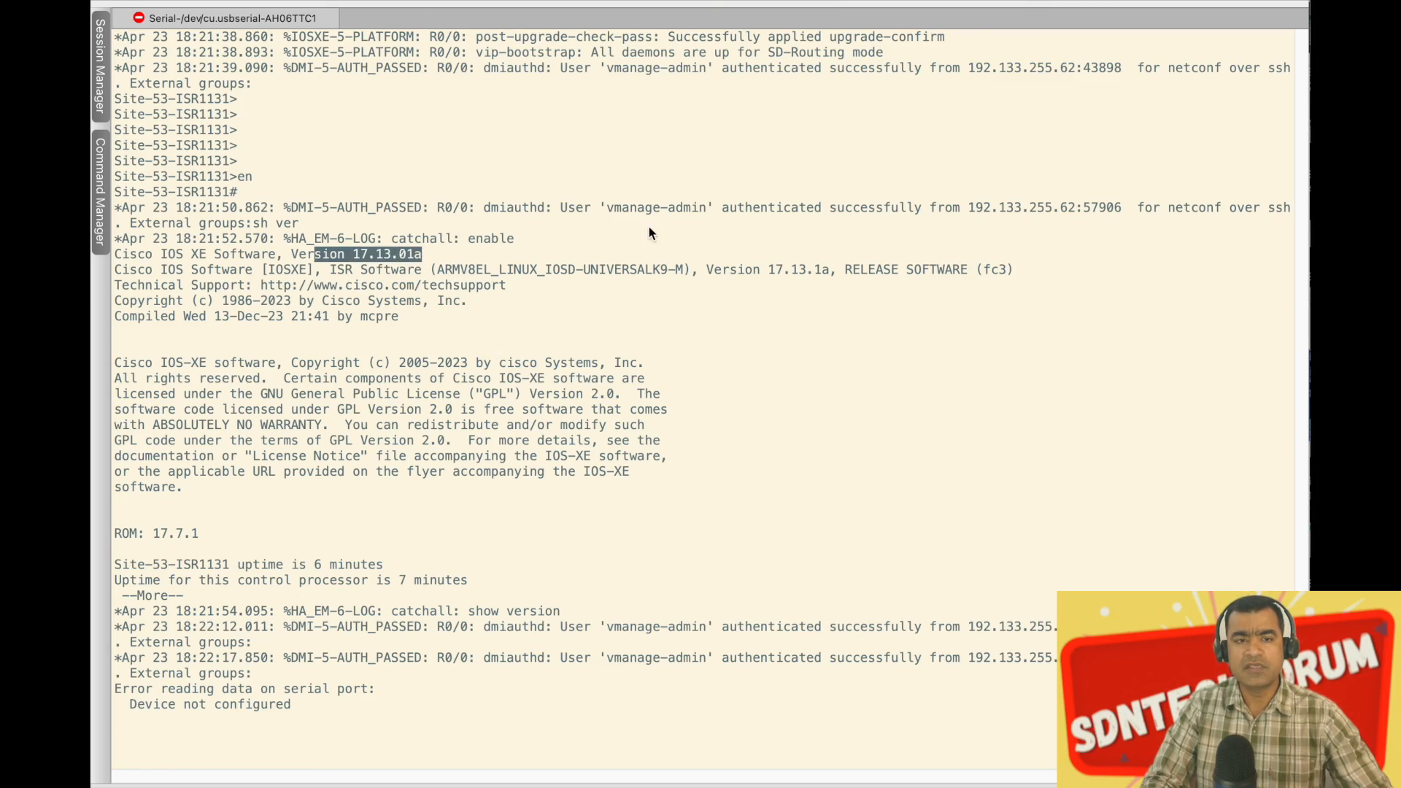
Step: Look back through the earlier console messages logged while the router loaded its configuration during startup
scroll(649, 233, "up", 20)
scroll(650, 232, "up", 7)
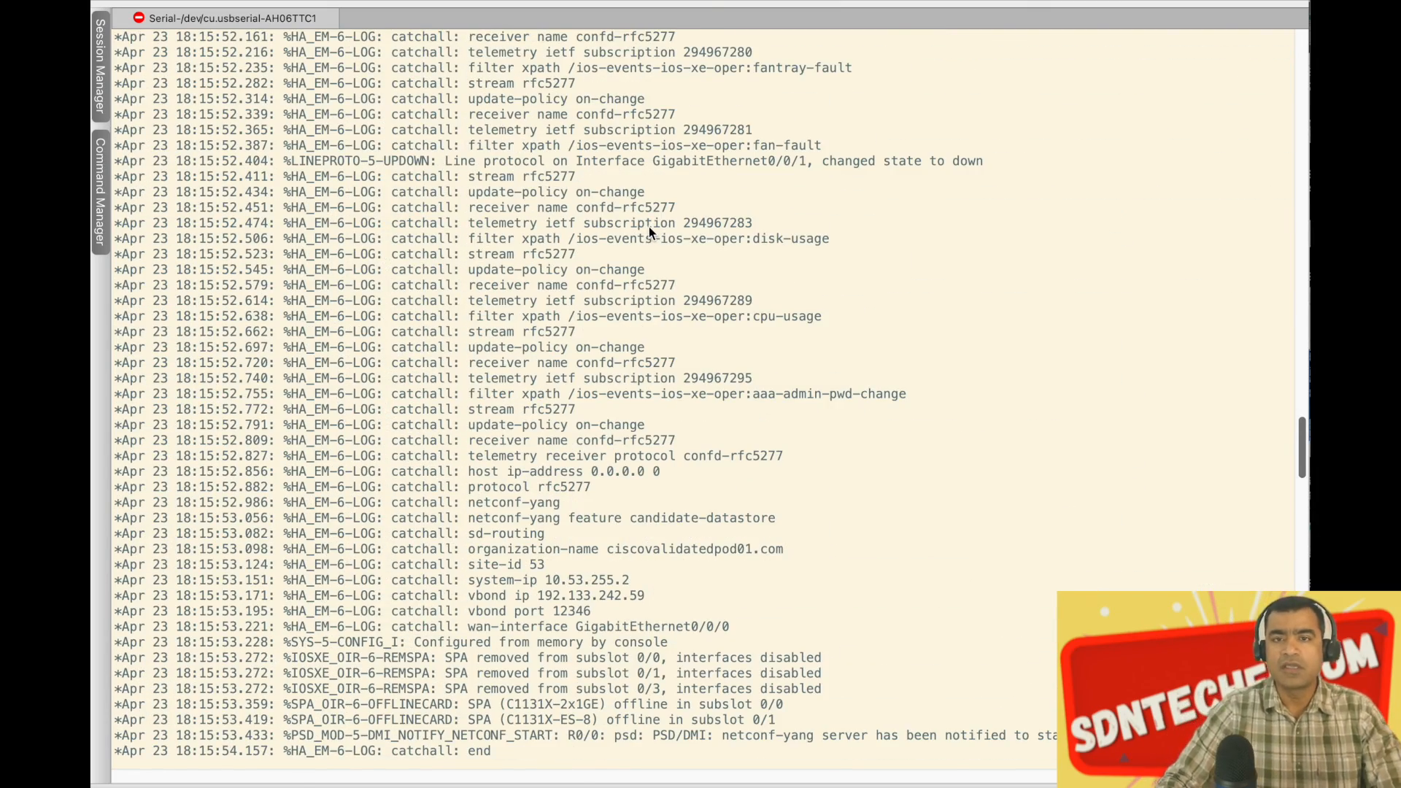